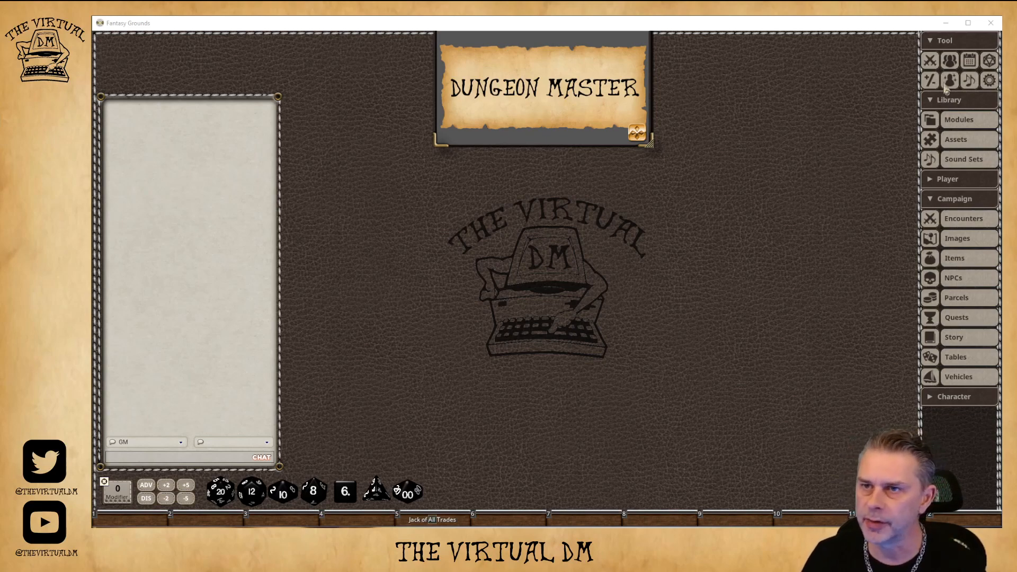
Step: Open the dice settings window
click(989, 63)
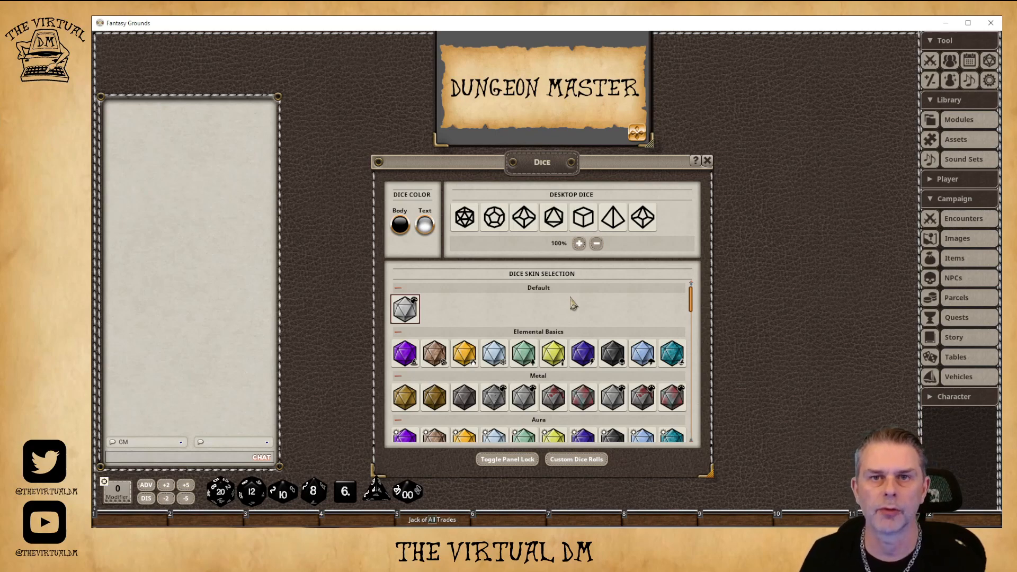
Step: Try a green body colour and a magenta text colour for the dice, cancelling each colour choice
click(401, 227)
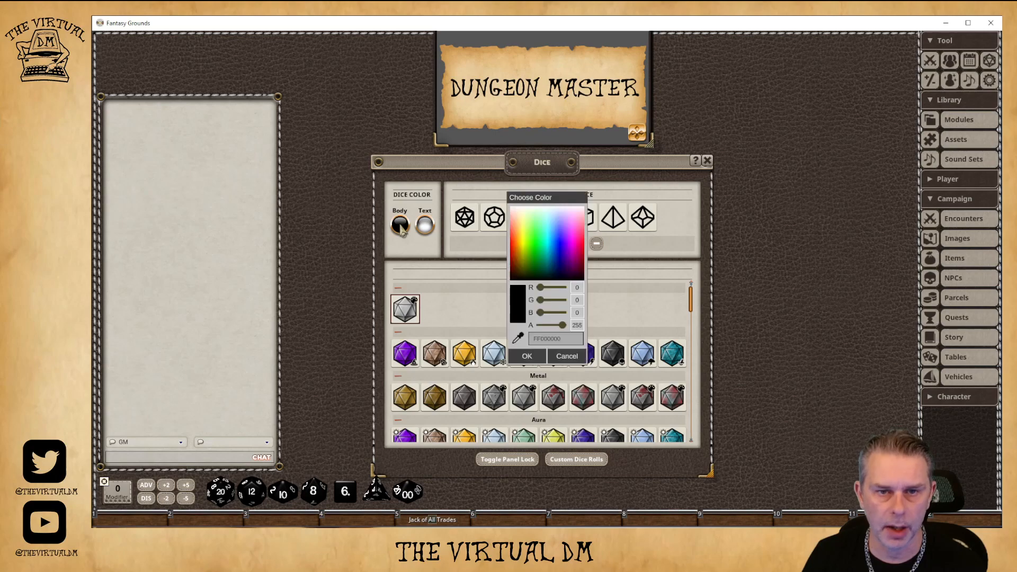
click(568, 249)
drag(568, 249, 541, 263)
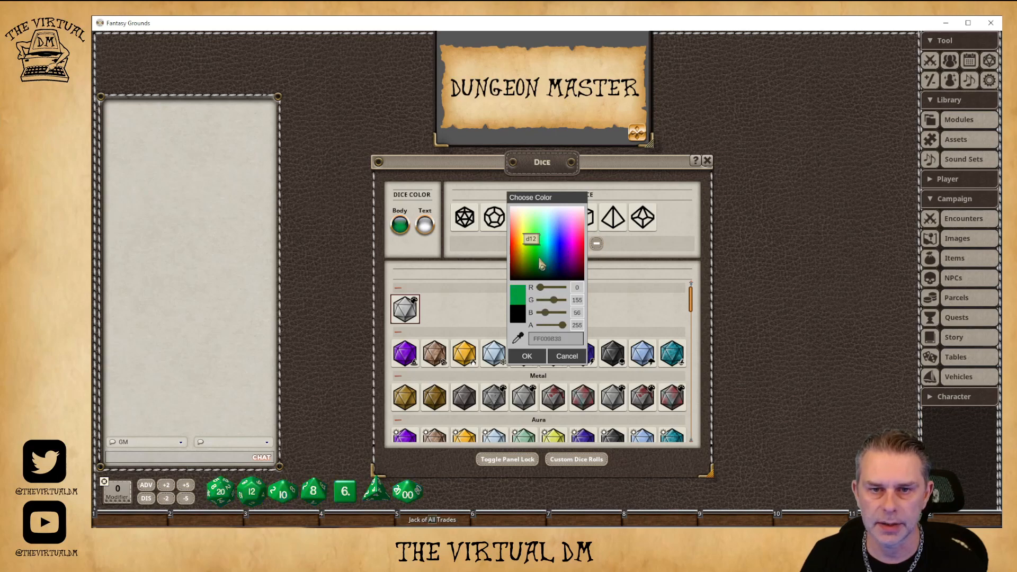
click(566, 356)
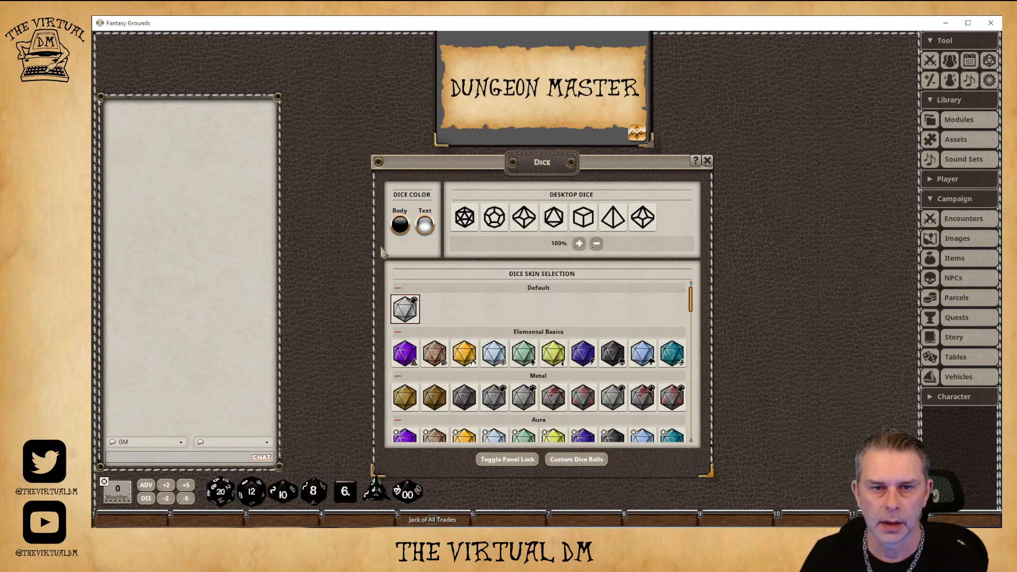
click(425, 228)
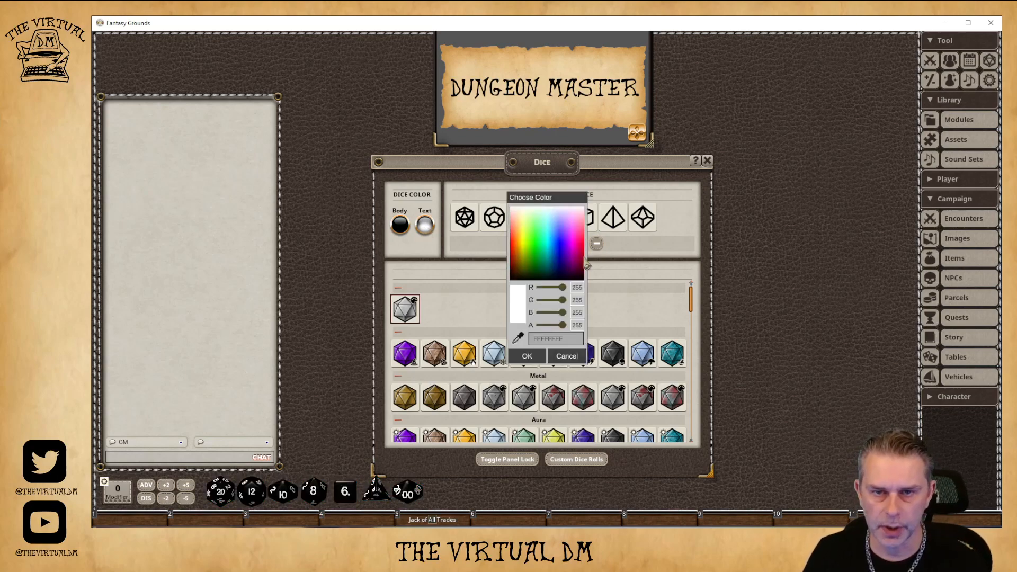
drag(560, 240, 580, 257)
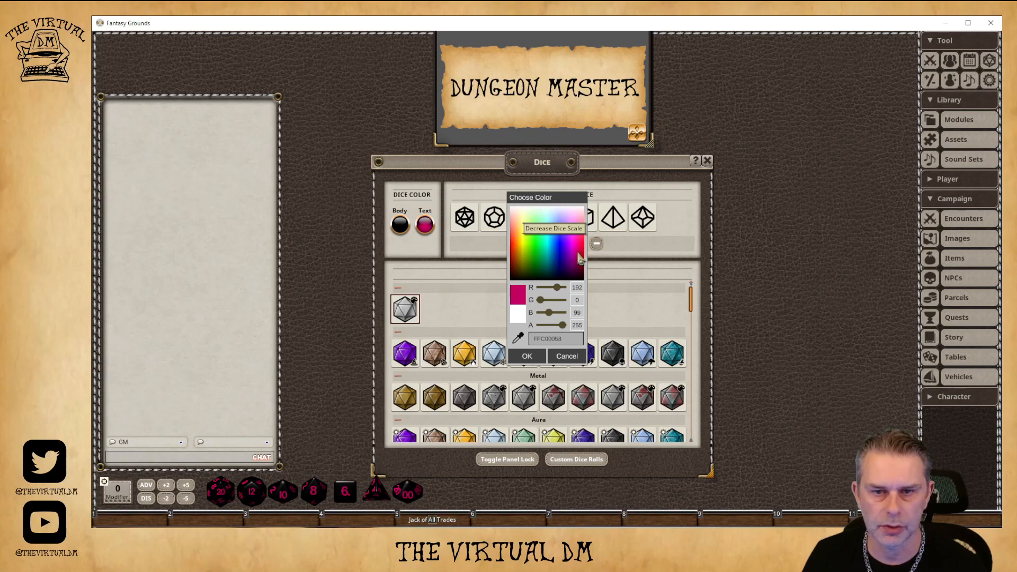
click(567, 356)
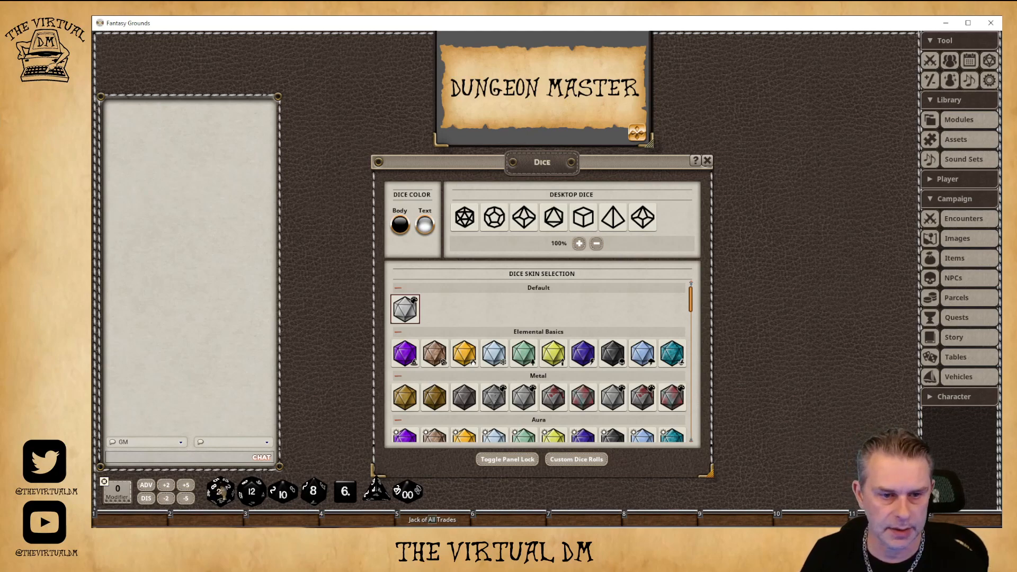
Step: Remove the percentile die from the desktop dice and add it back
click(642, 221)
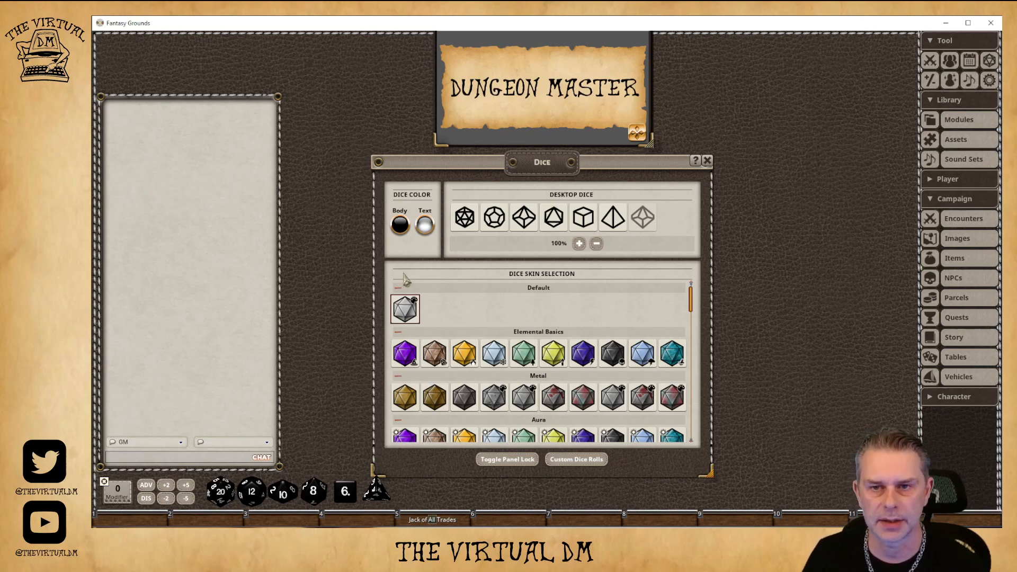
click(645, 226)
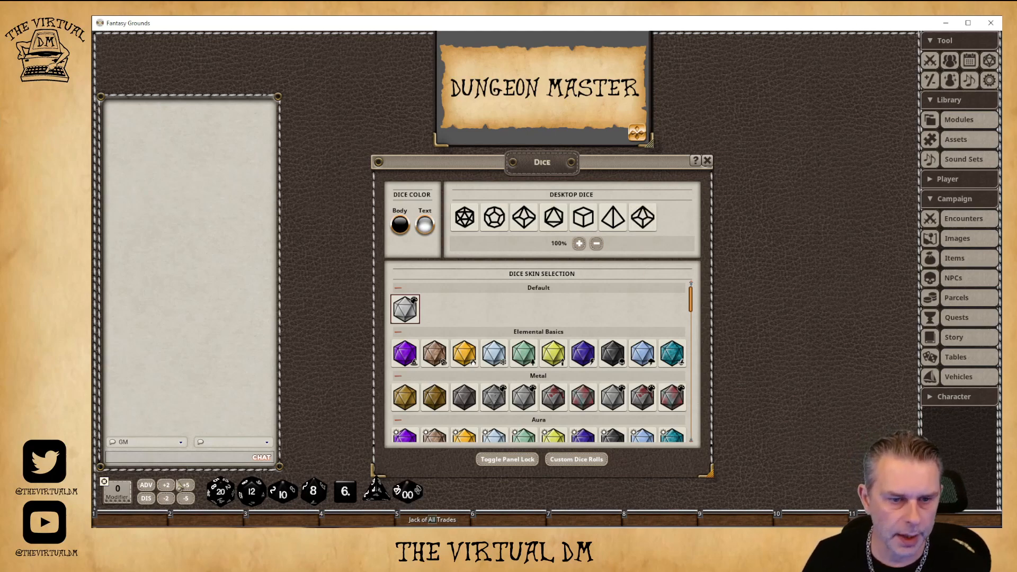
Step: Try the desktop dice scale at 120%, reduce it to 80%, and raise it to 120% again
click(579, 243)
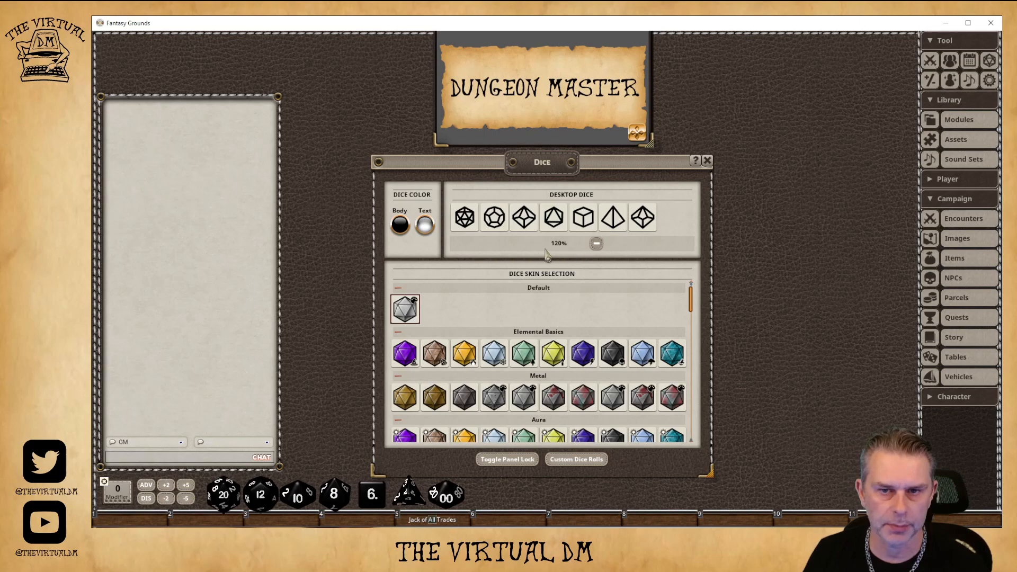
click(596, 243)
click(596, 243)
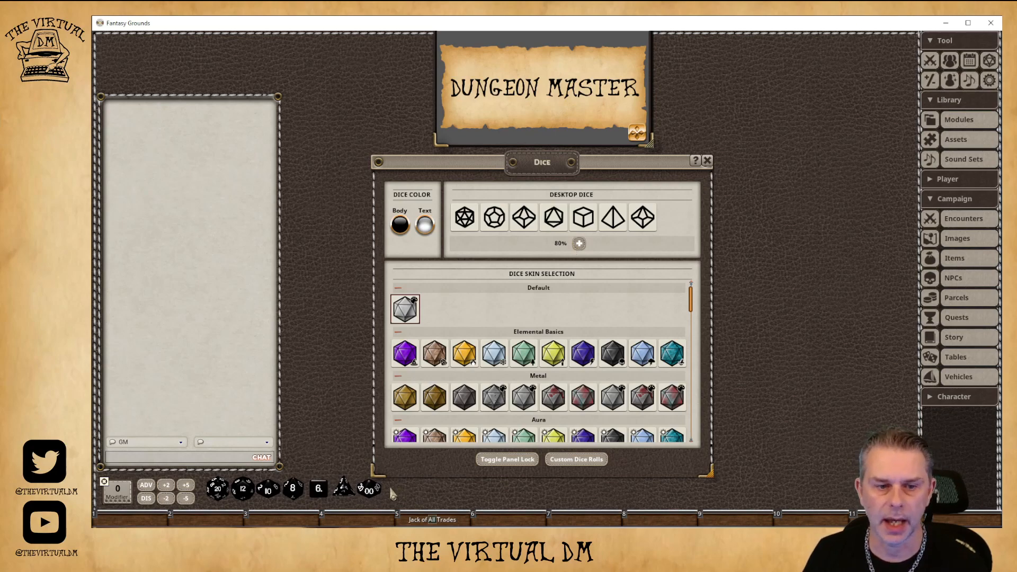
click(579, 244)
click(579, 244)
click(579, 244)
click(579, 244)
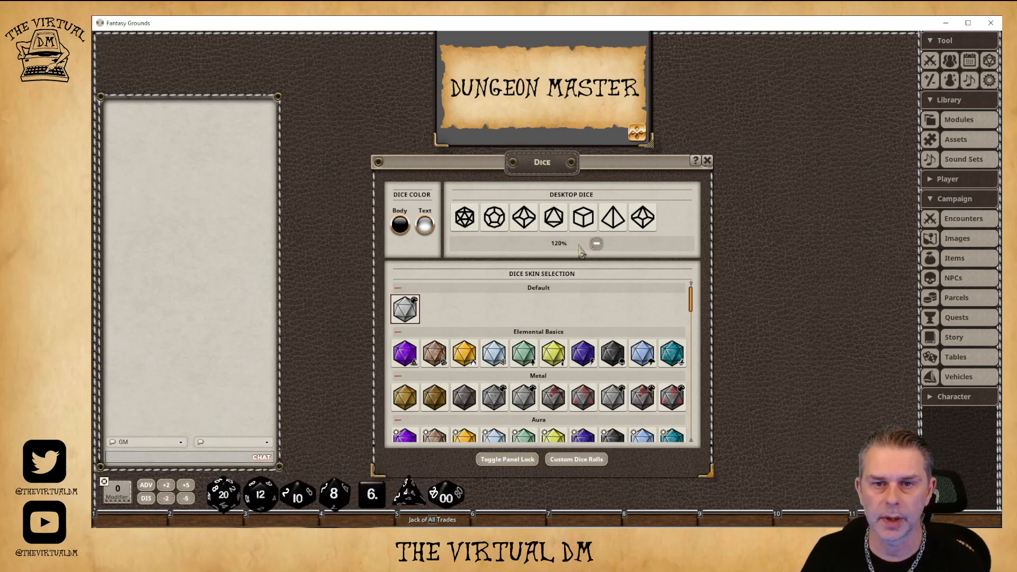
Step: Roll the d20 in the chat area and set the desktop dice scale to 100%
drag(222, 493, 237, 326)
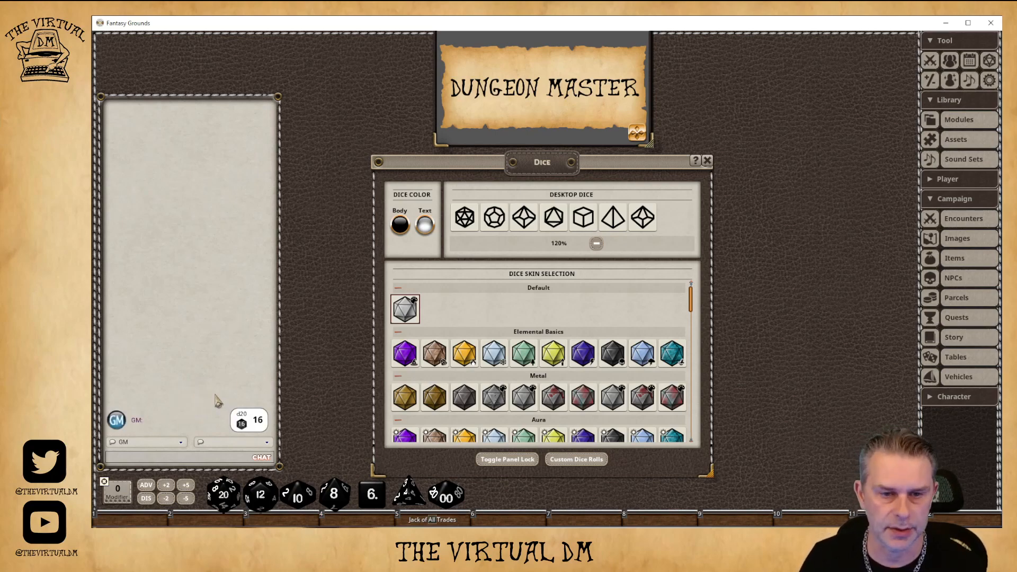
click(598, 245)
click(597, 245)
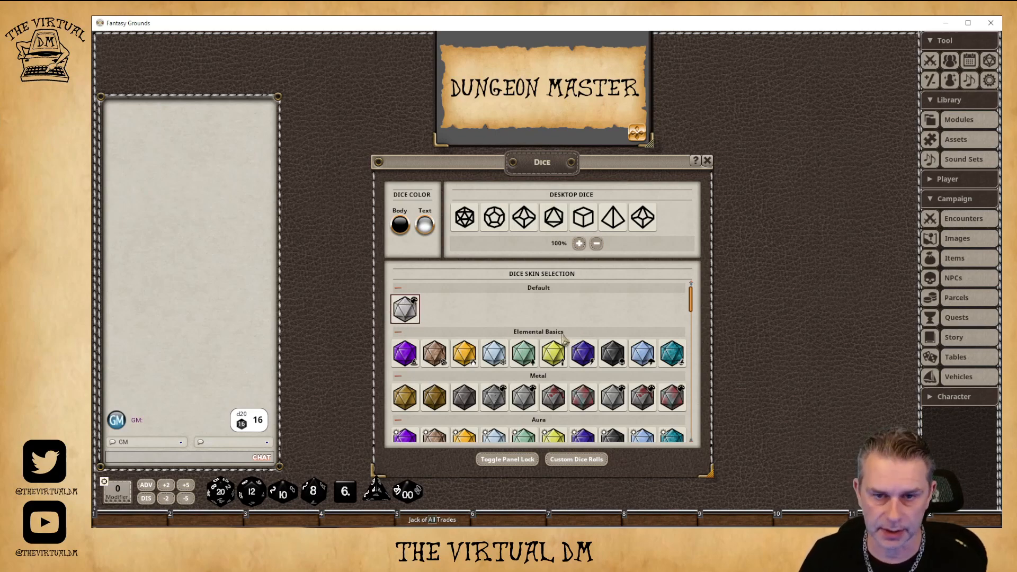
Step: Examine the available dice skin categories from Elemental Basics through to Blood
scroll(547, 367, down, 1)
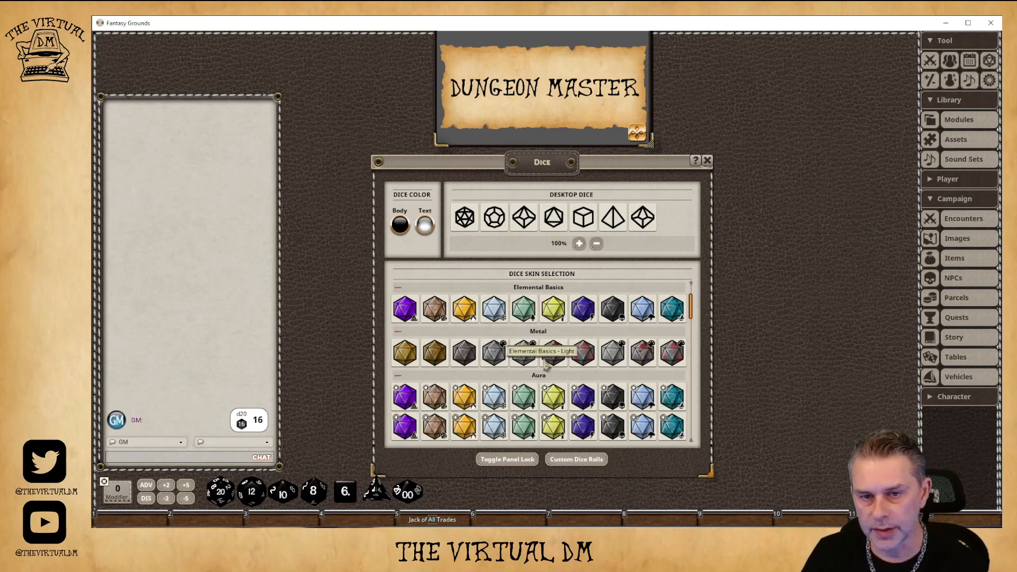
scroll(549, 360, down, 1)
scroll(549, 360, down, 1)
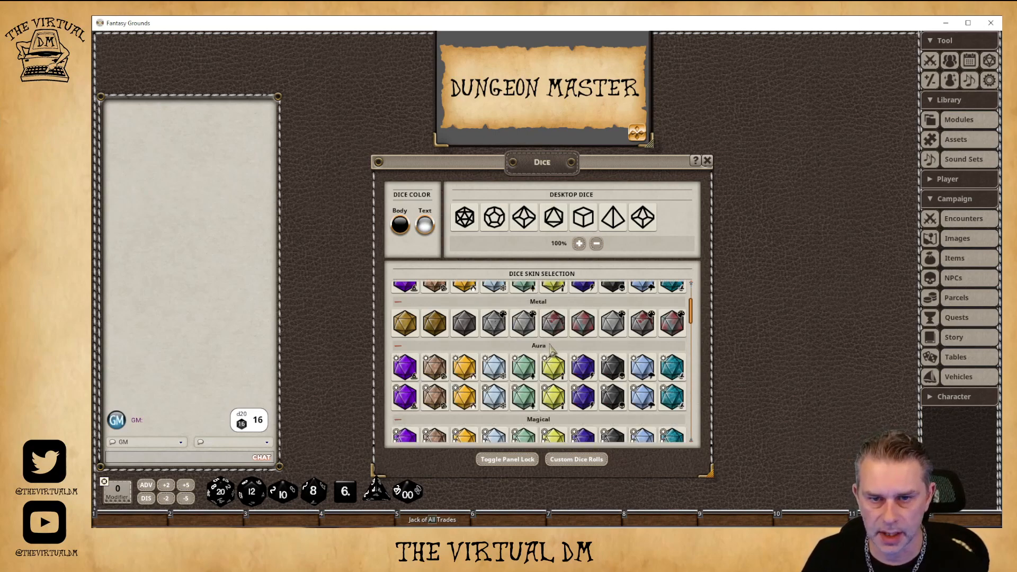
scroll(549, 361, down, 3)
scroll(551, 353, down, 2)
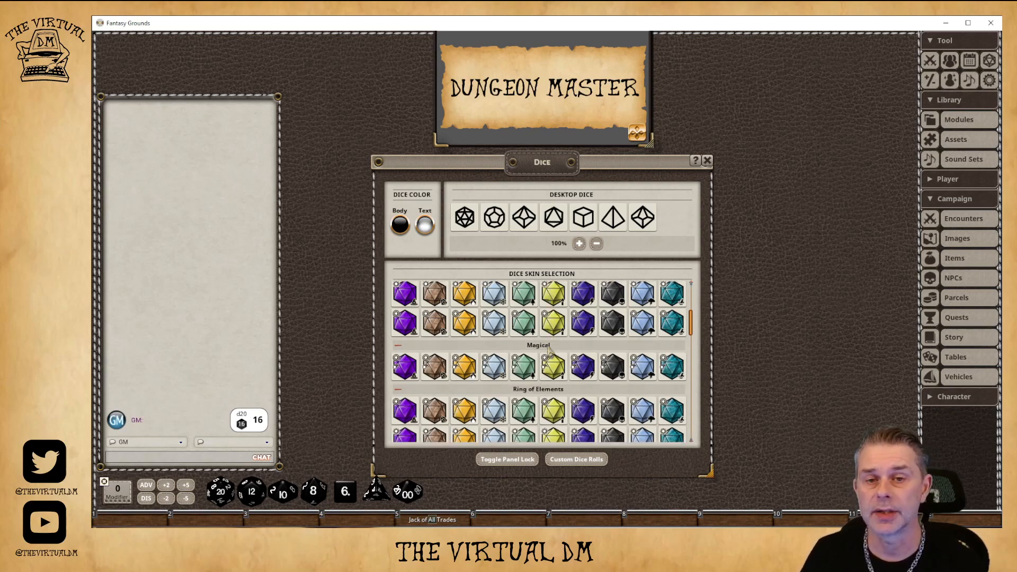
scroll(546, 354, down, 4)
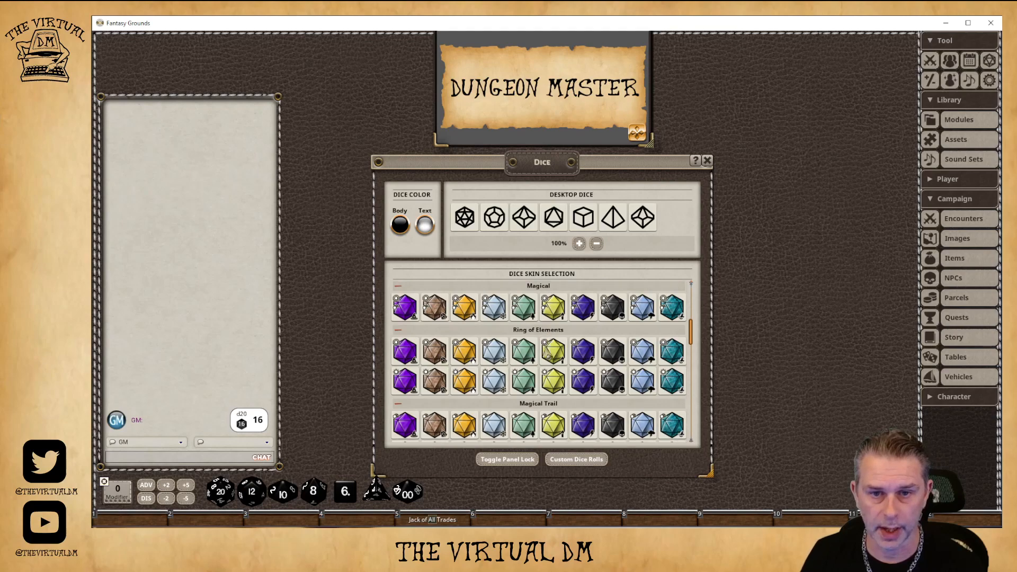
scroll(557, 359, down, 3)
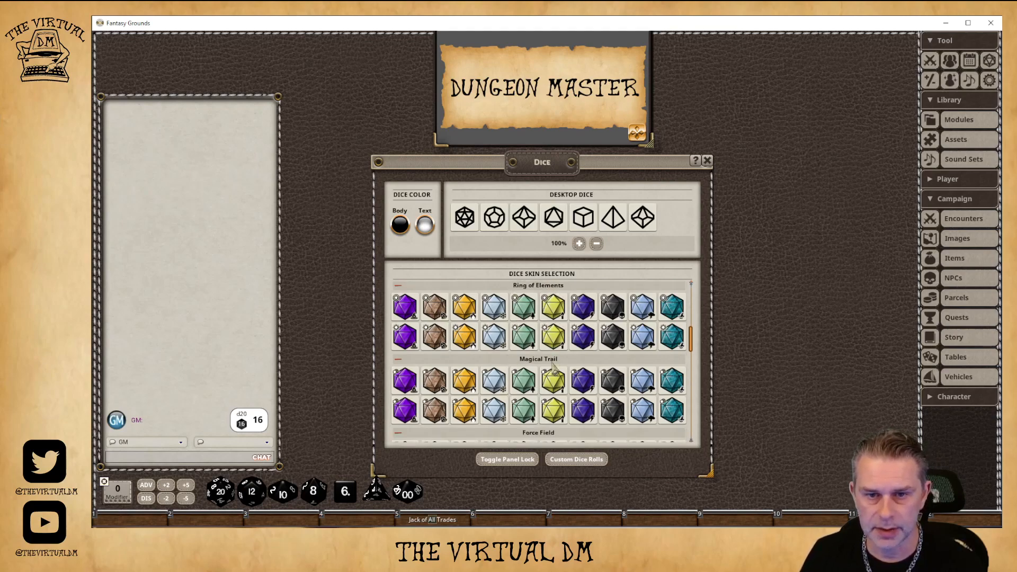
scroll(564, 365, down, 4)
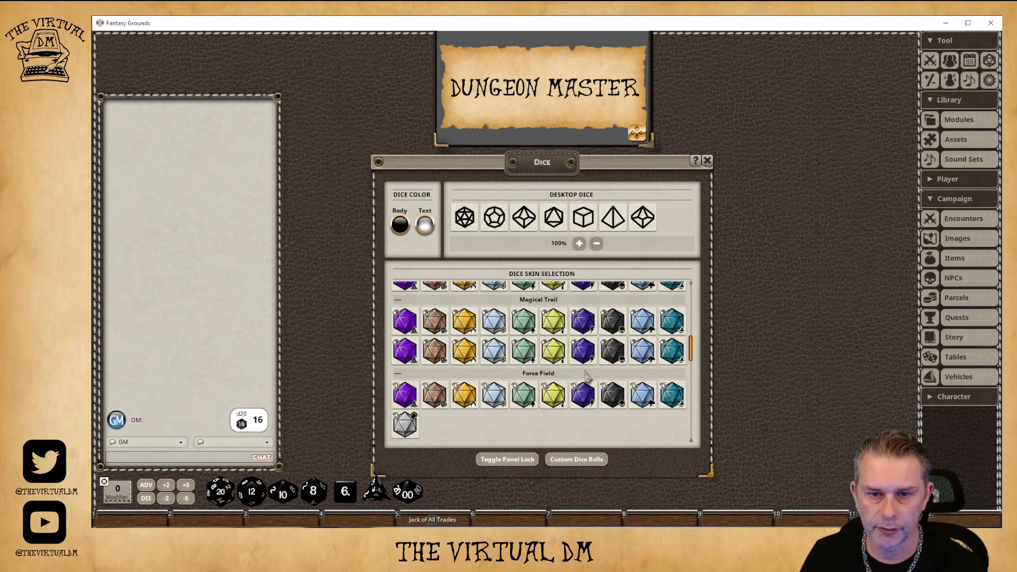
scroll(546, 379, down, 11)
scroll(546, 381, down, 15)
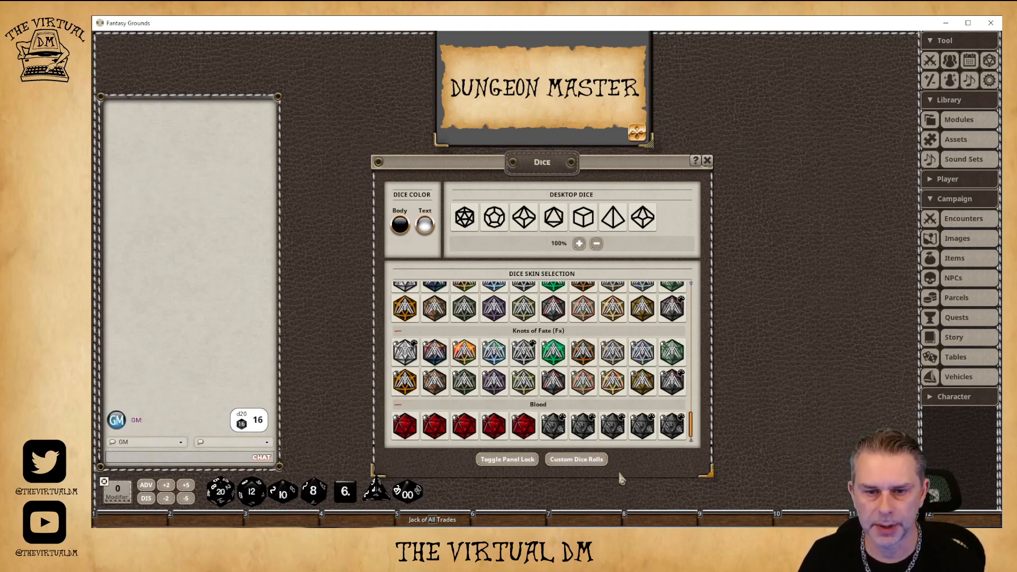
Step: Toggle the dice panel lock and open the custom dice rolls settings
click(506, 461)
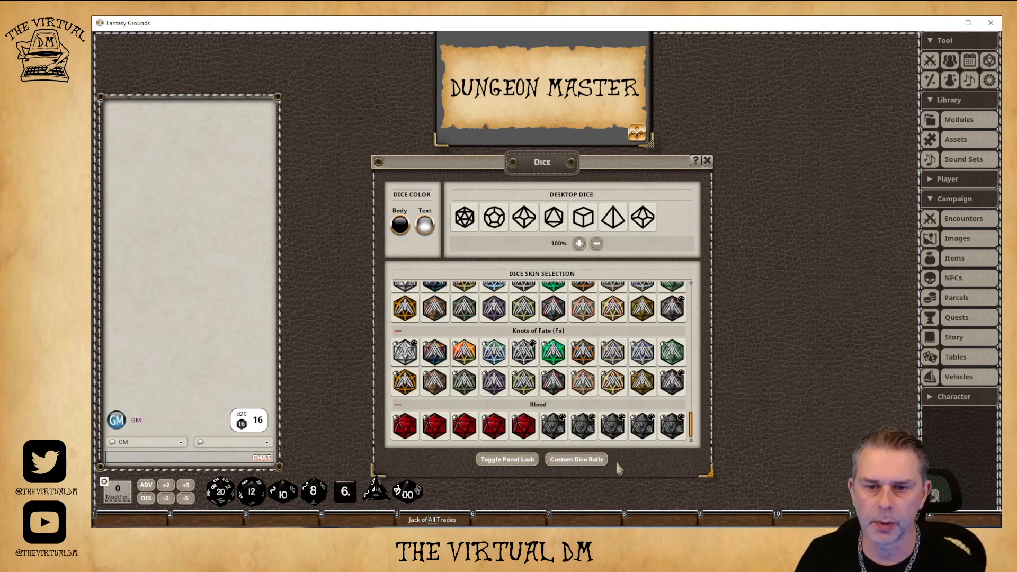
click(576, 462)
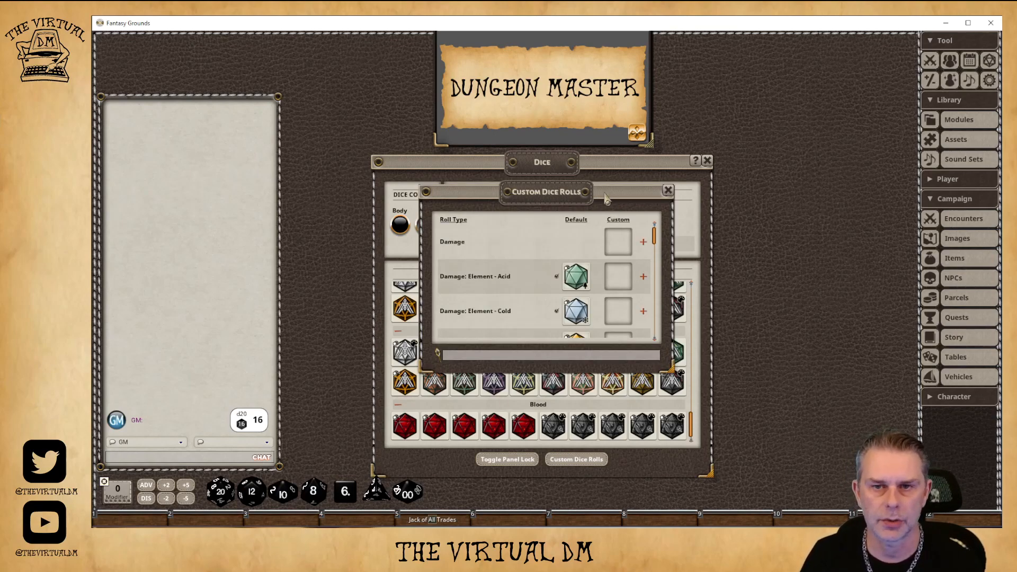
Step: Enlarge the Custom Dice Rolls window and arrange it side by side with the Dice window
drag(606, 195, 559, 165)
drag(625, 341, 711, 475)
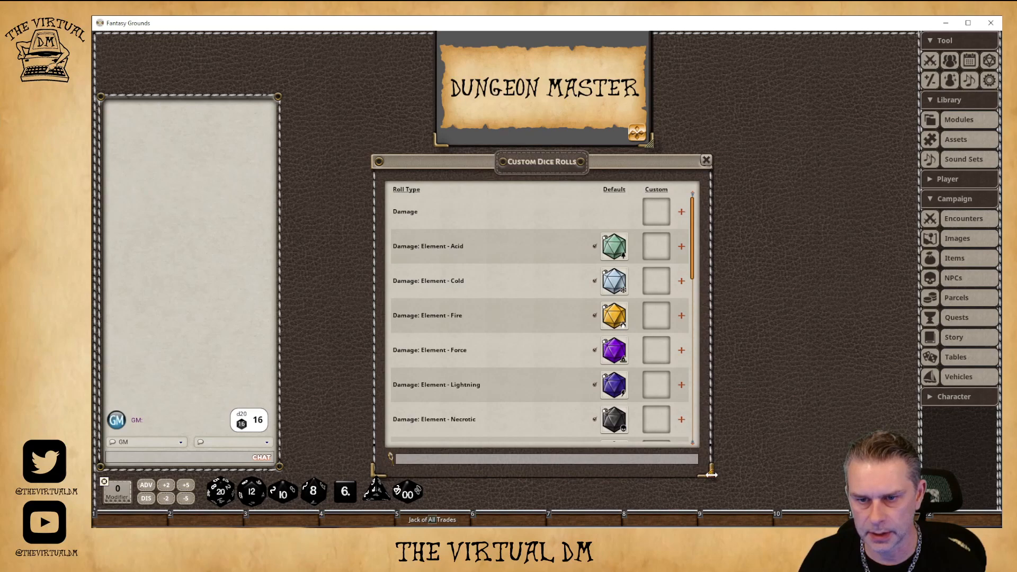
drag(629, 162, 823, 157)
drag(480, 162, 299, 159)
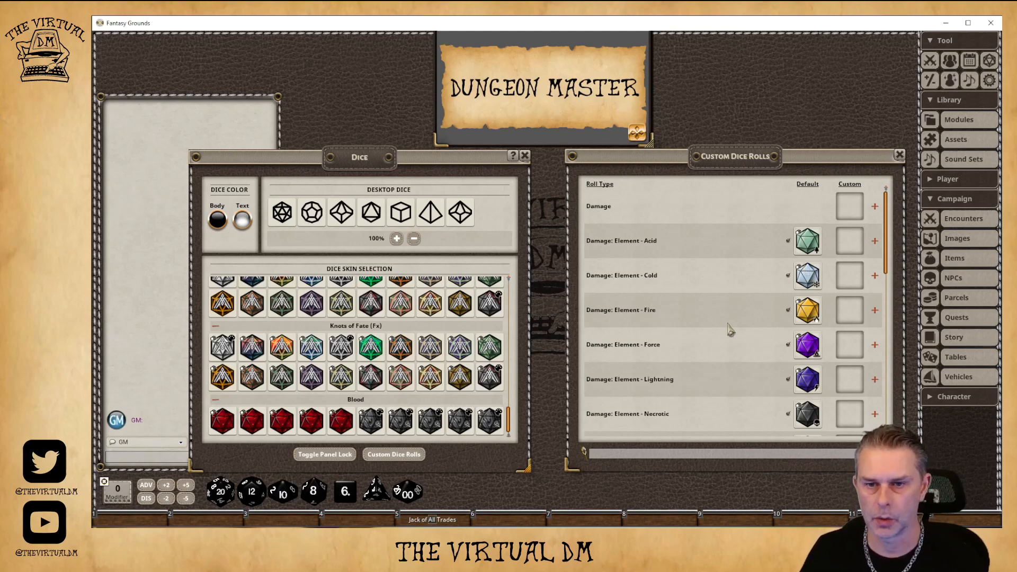
Step: Assign Blood Splatter (Fx) to piercing damage, Blood Impact (Fx) to bludgeoning damage, and the fifth red Blood skin to slashing damage
scroll(689, 323, down, 2)
scroll(703, 314, down, 5)
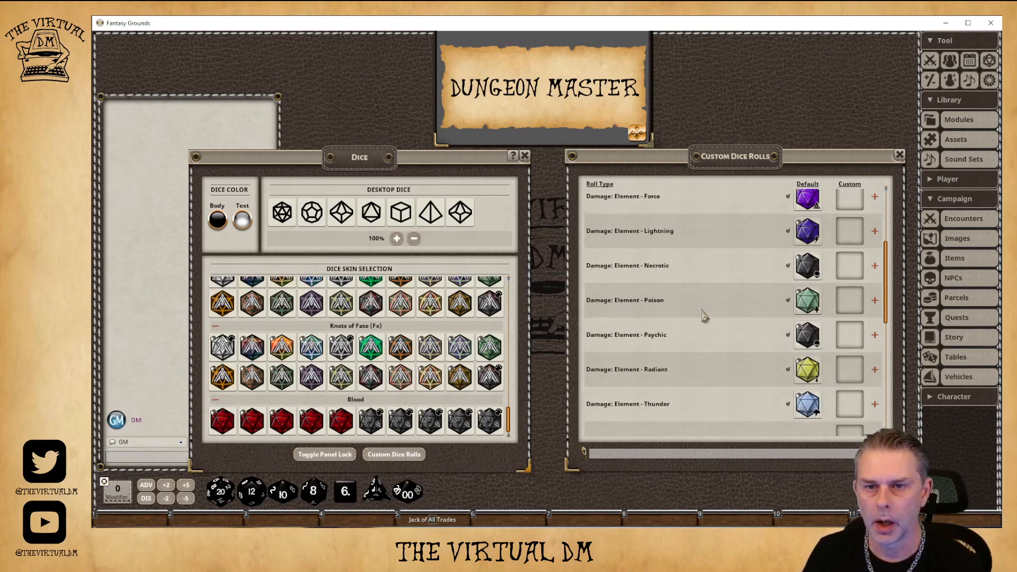
scroll(703, 317, down, 4)
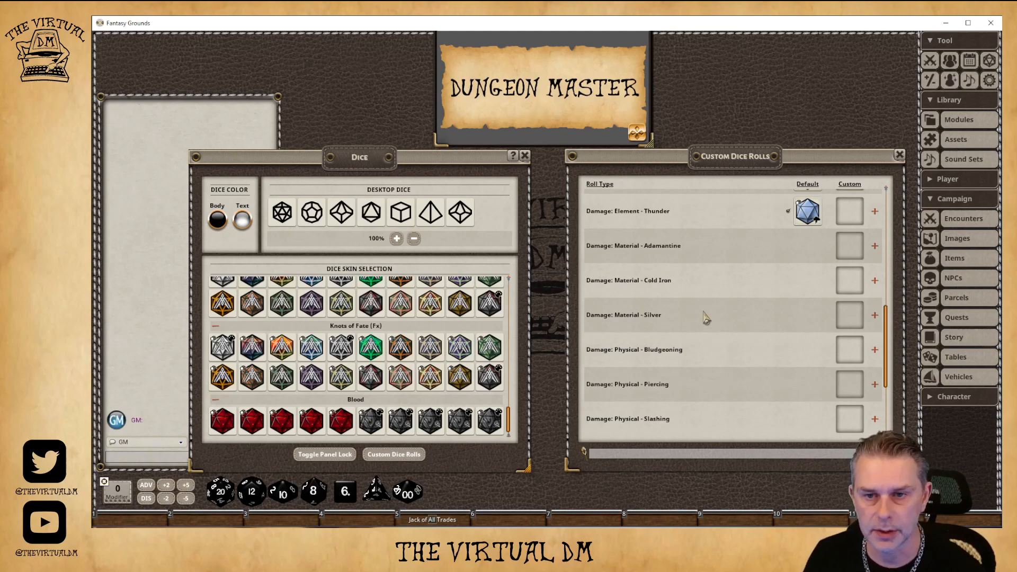
scroll(706, 317, down, 2)
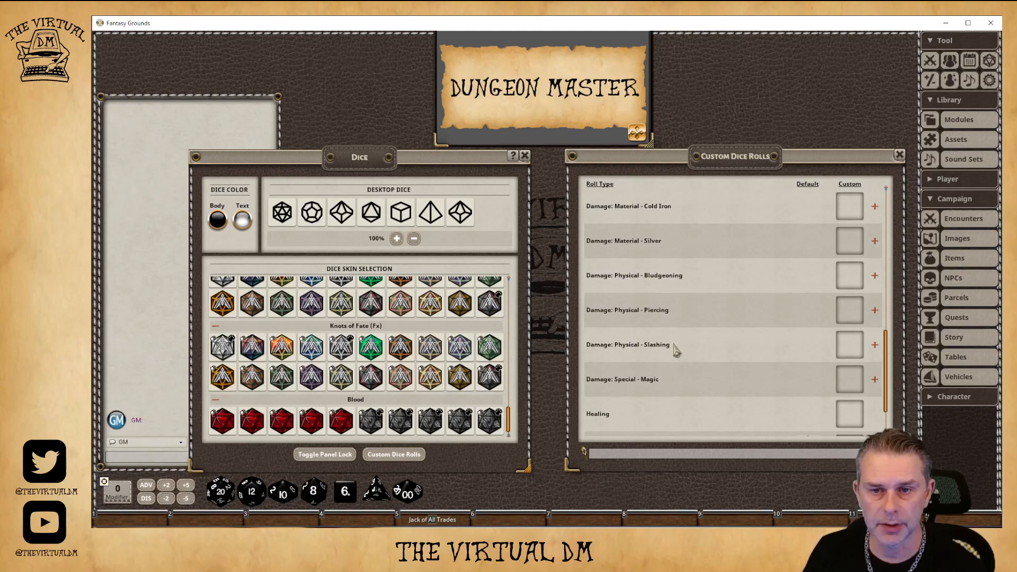
scroll(697, 345, down, 2)
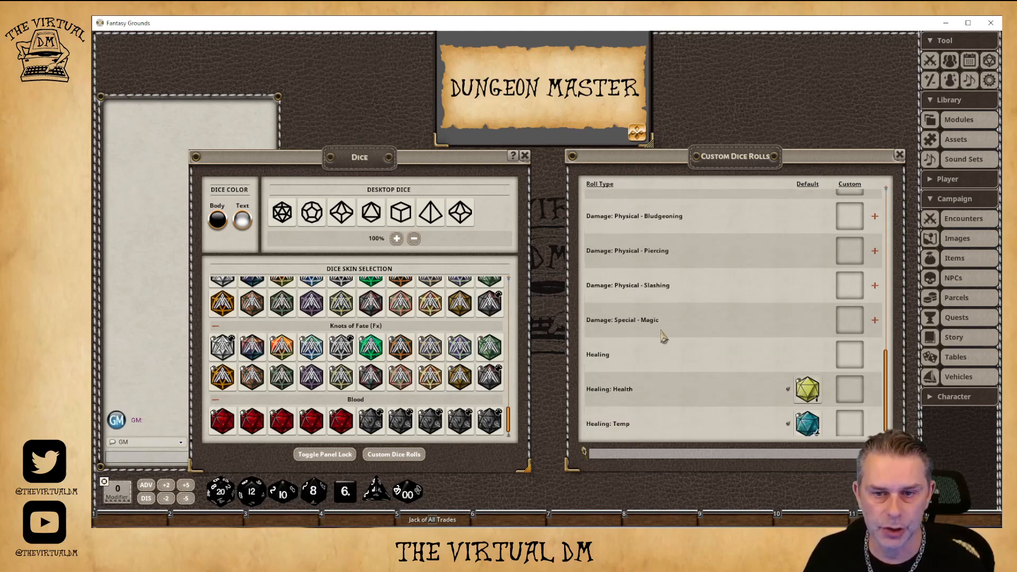
scroll(662, 335, down, 1)
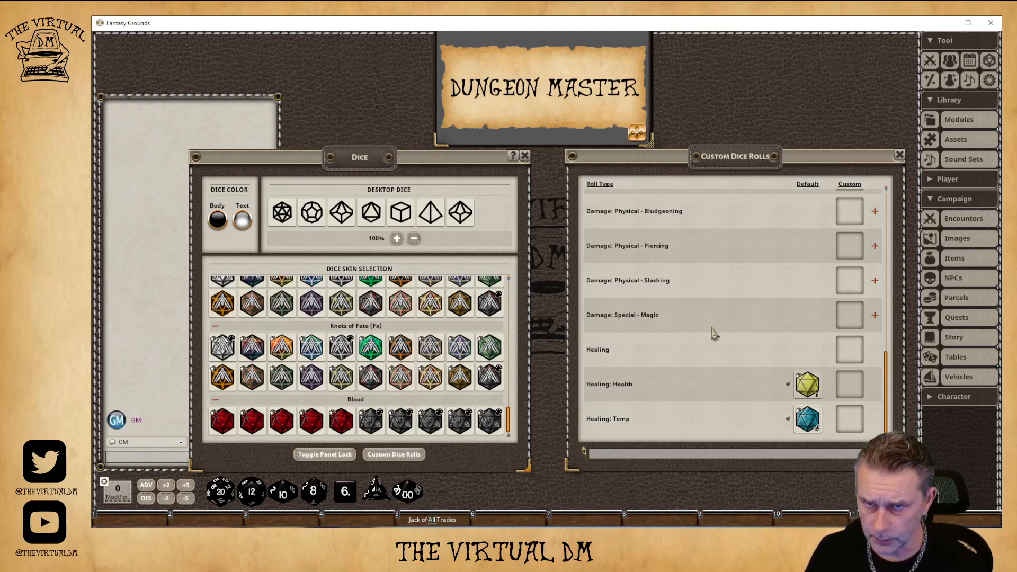
scroll(715, 333, up, 3)
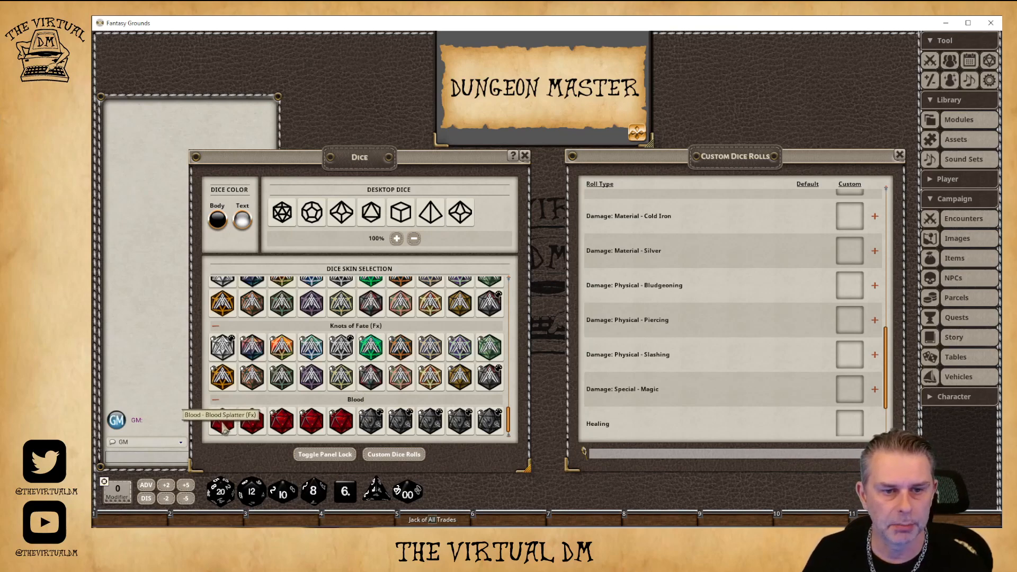
drag(225, 430, 853, 327)
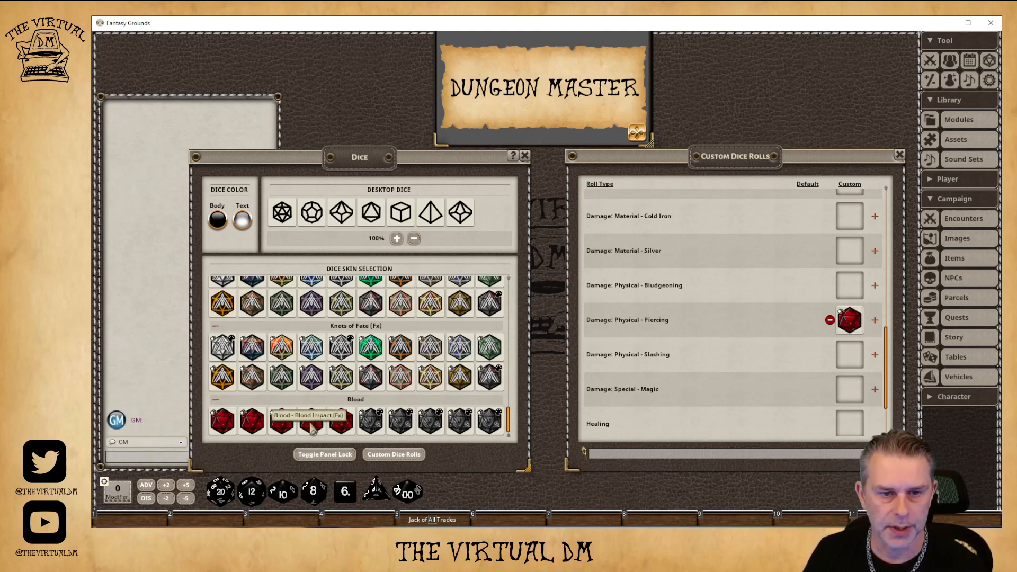
drag(312, 432, 853, 292)
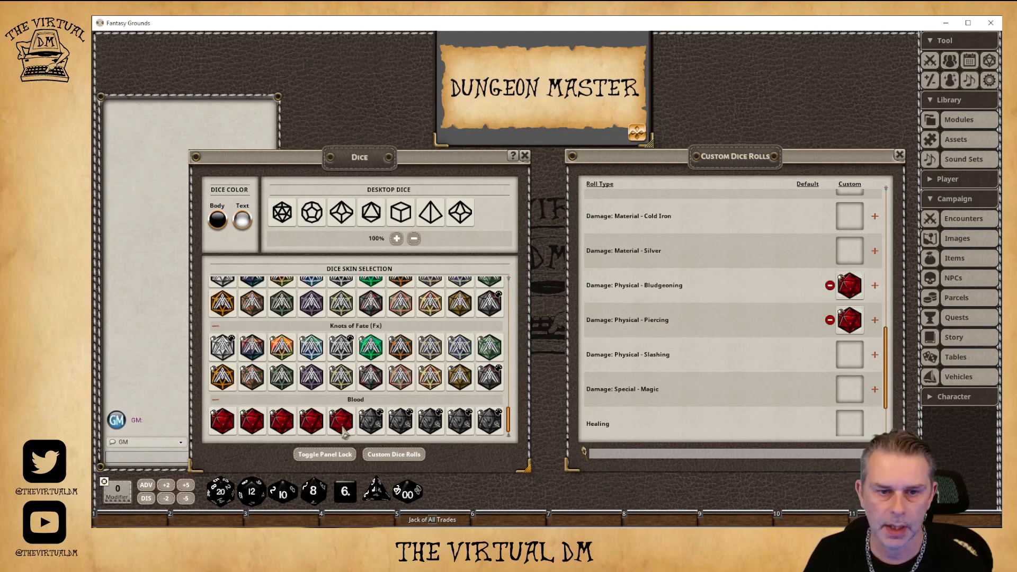
drag(344, 428, 850, 354)
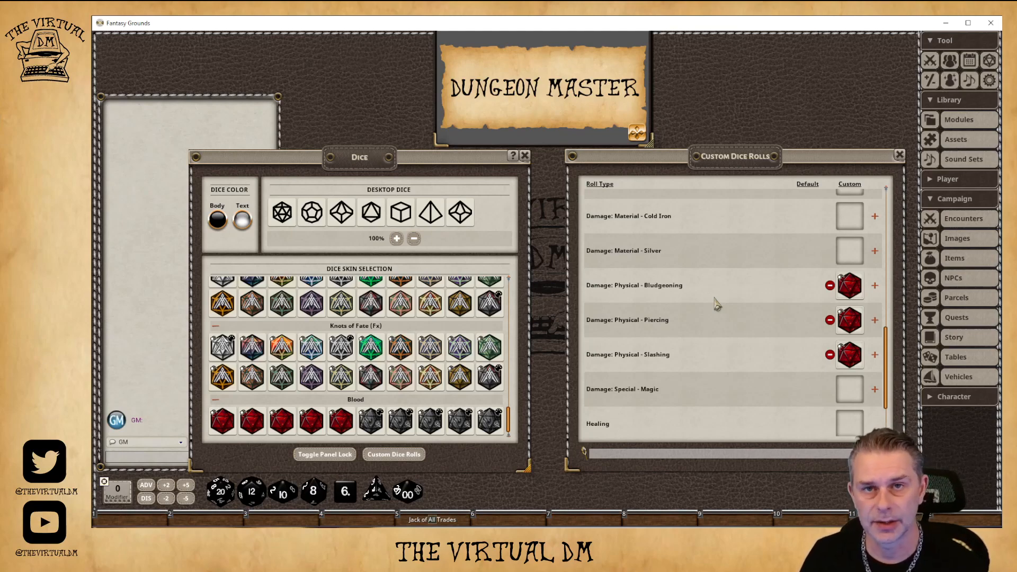
Step: Assign the Blood - Liquid Impact (Fx) skin to critical rolls of physical bludgeoning damage, and close the Dice window
click(876, 289)
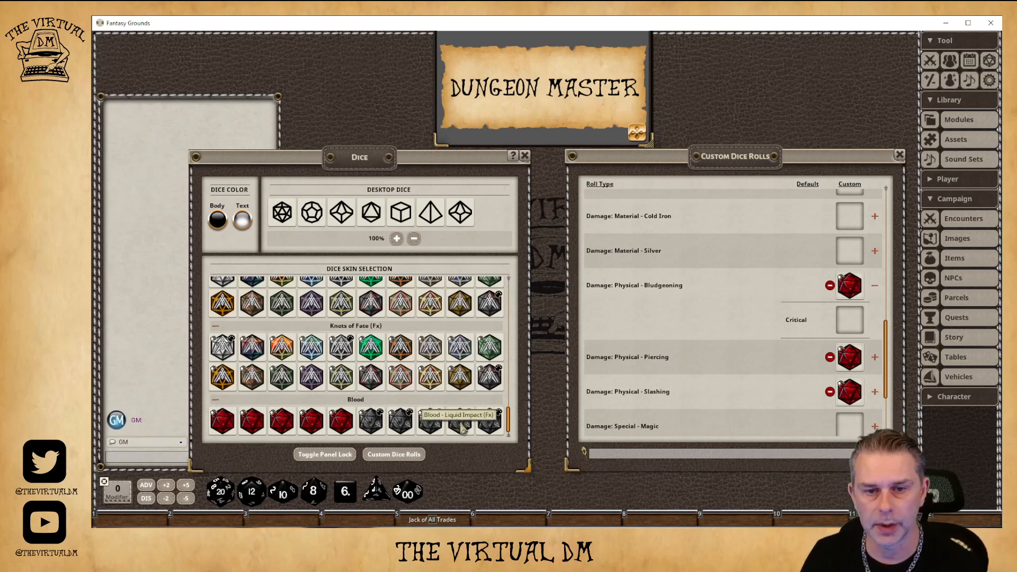
drag(462, 430, 851, 321)
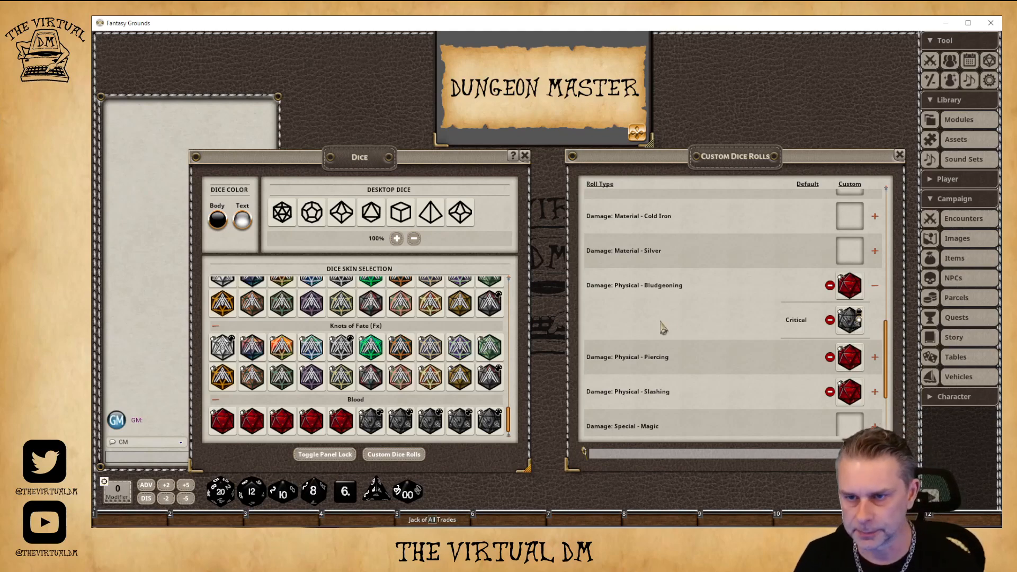
scroll(661, 327, down, 2)
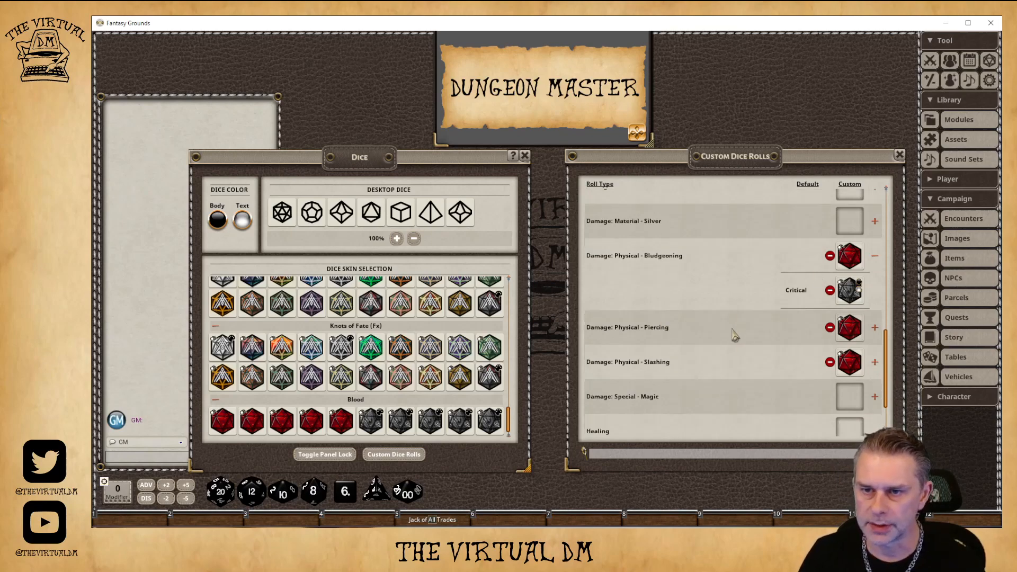
click(524, 160)
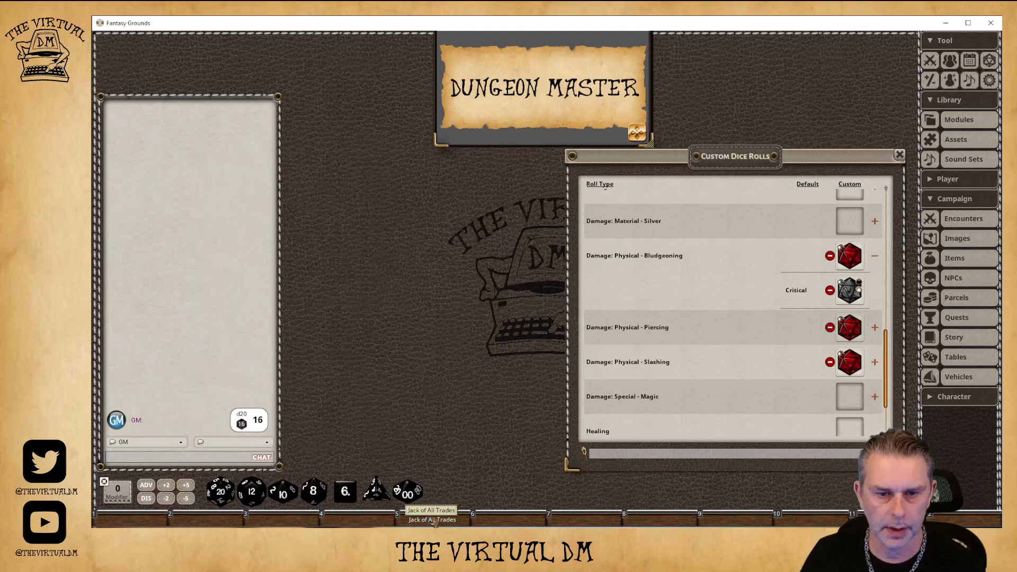
Step: Open the Jack of All Trades character sheet and roll its bludgeoning, critical, piercing and slashing weapon damage
click(432, 521)
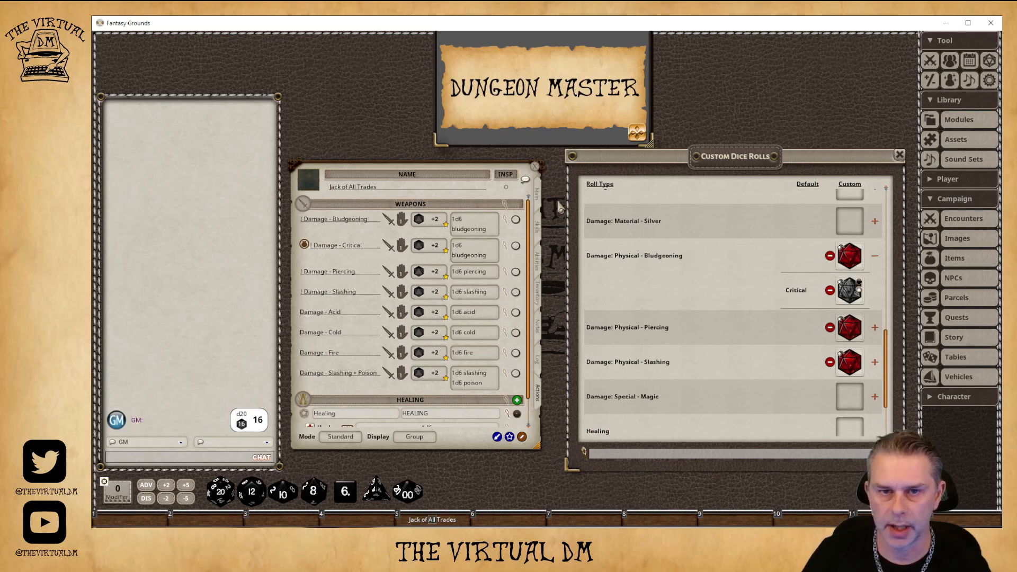
drag(469, 227, 217, 288)
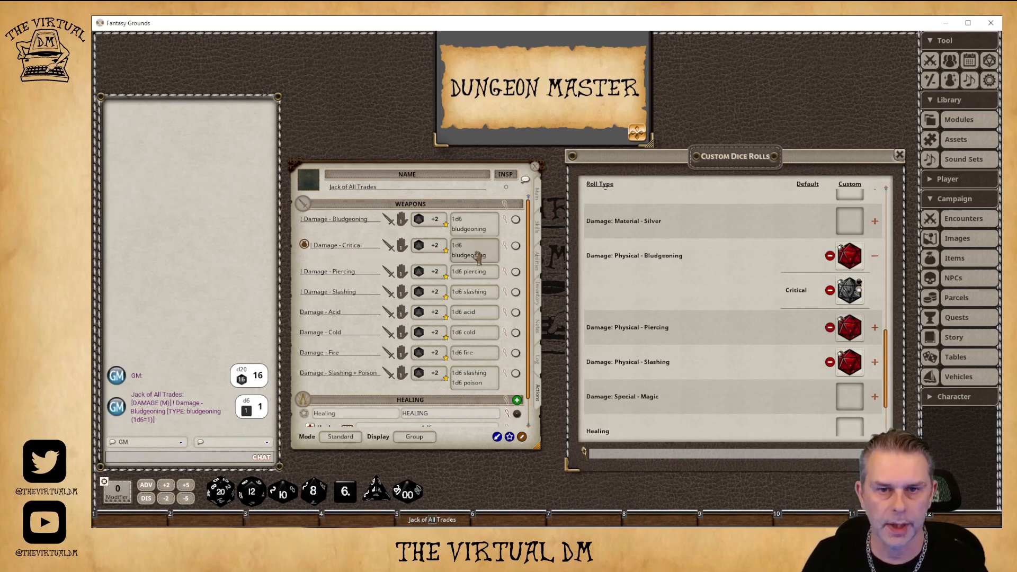
key(shift)
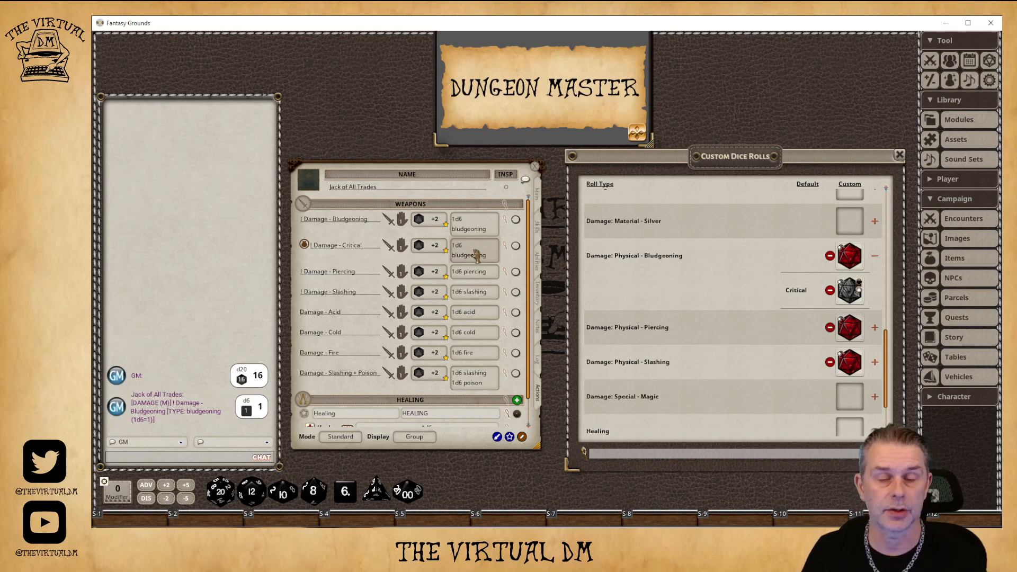
mouse_move(475, 256)
mouse_down()
mouse_move(217, 249)
mouse_move(225, 353)
mouse_move(213, 385)
mouse_move(209, 365)
mouse_up()
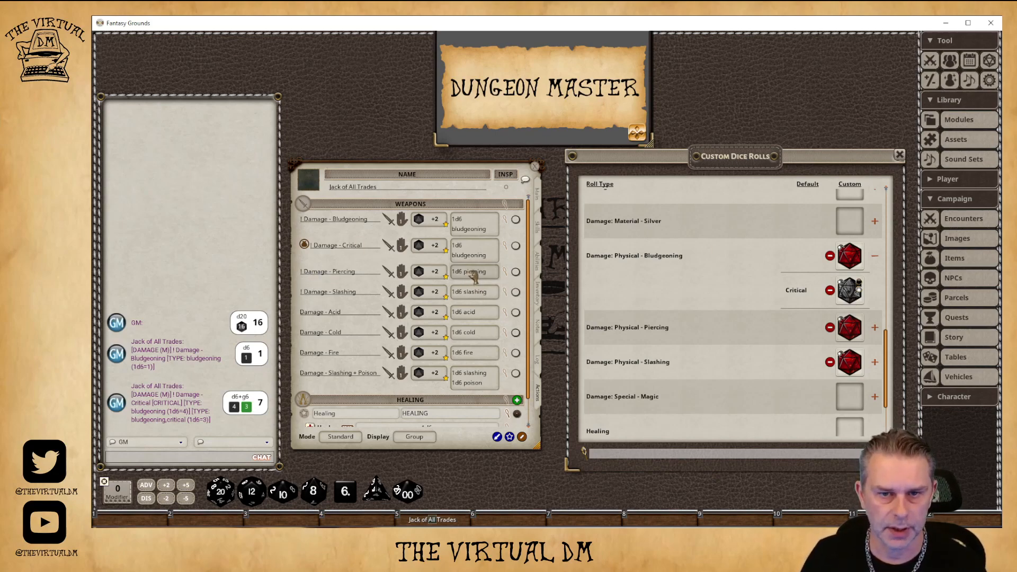
drag(473, 276, 222, 249)
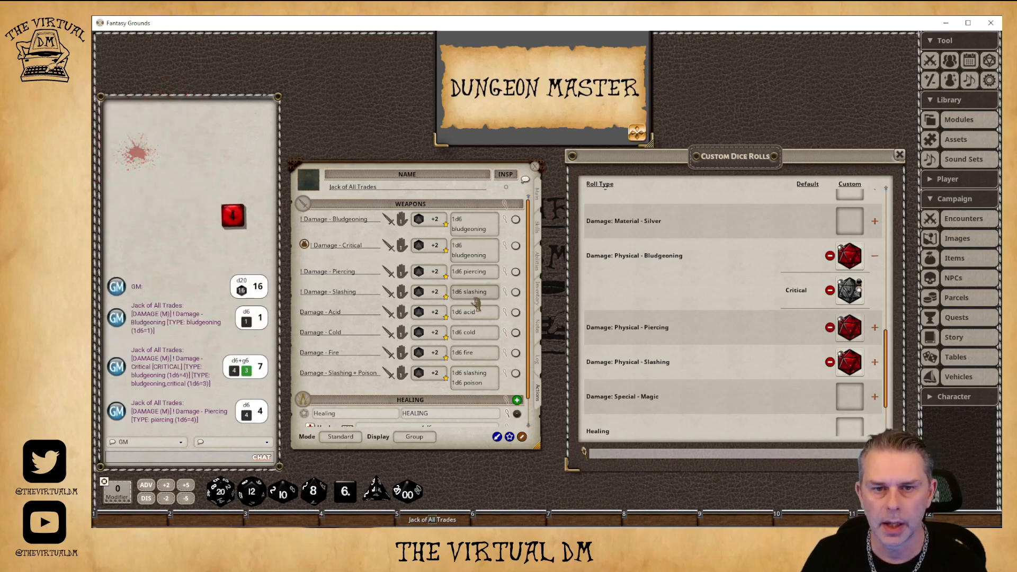
drag(474, 298, 241, 267)
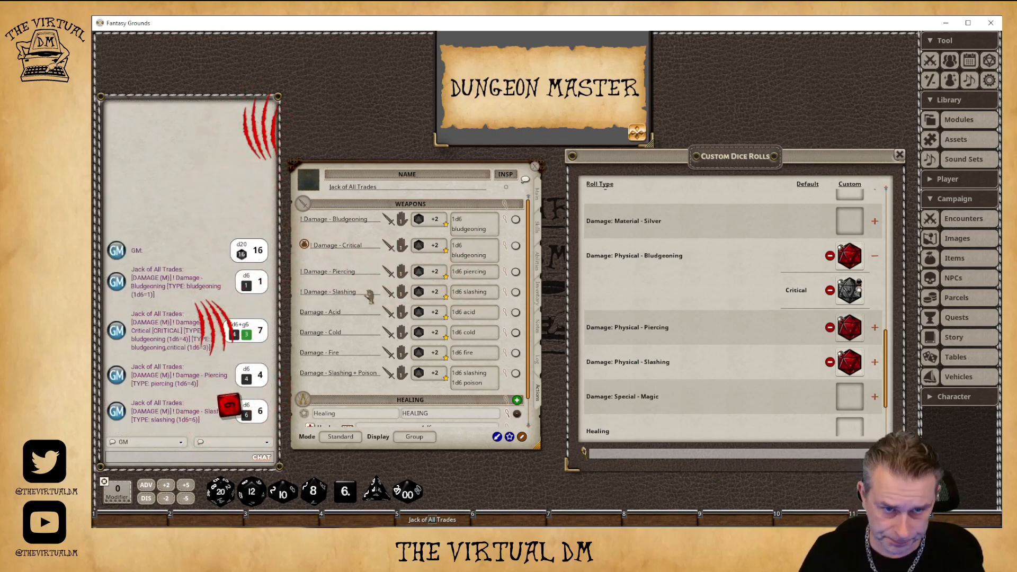
Step: Roll the character's acid, cold, fire and combined slashing and poison damage to try the default element dice skins
scroll(367, 277, down, 1)
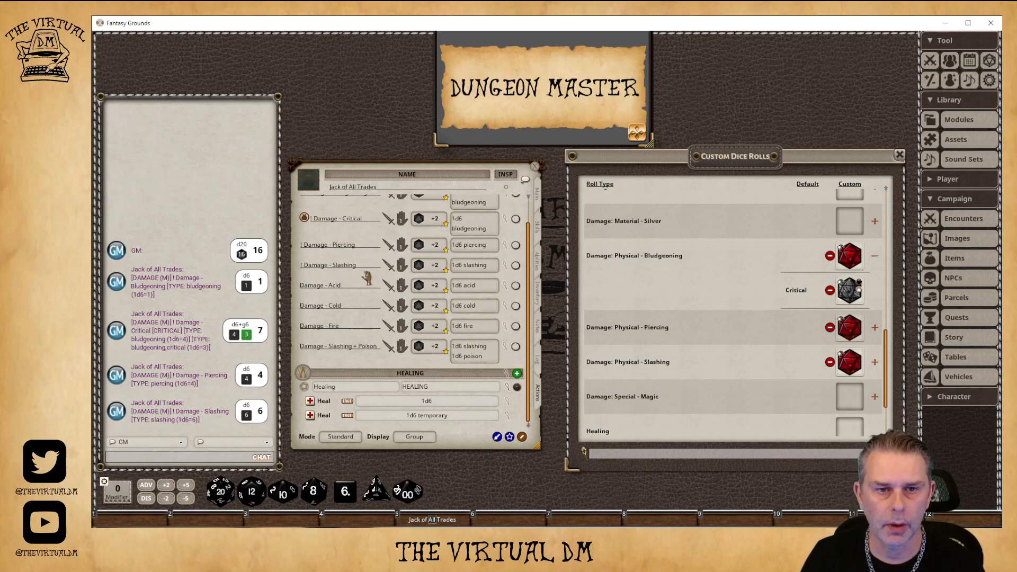
scroll(644, 281, up, 3)
scroll(642, 282, up, 10)
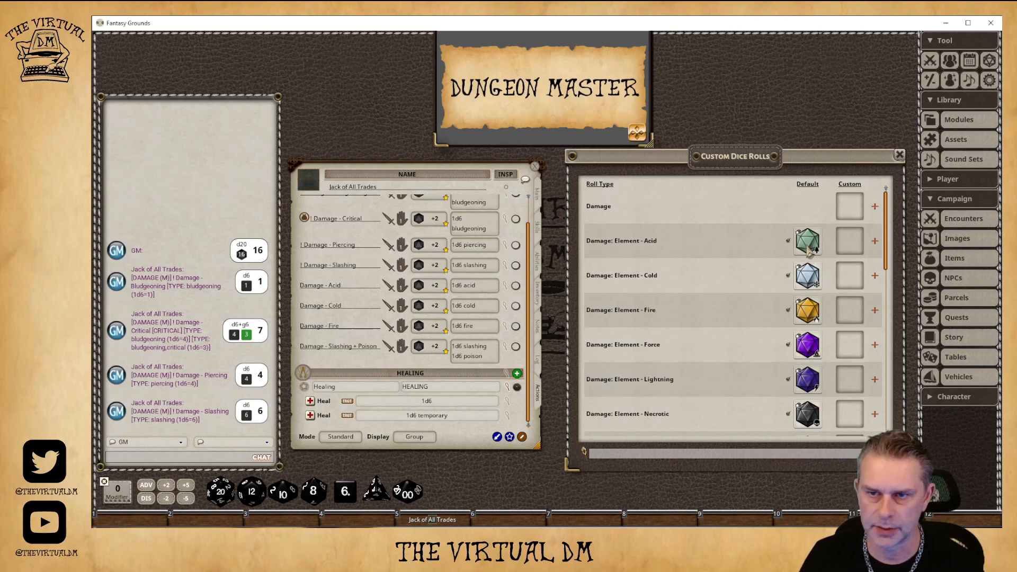
double_click(473, 288)
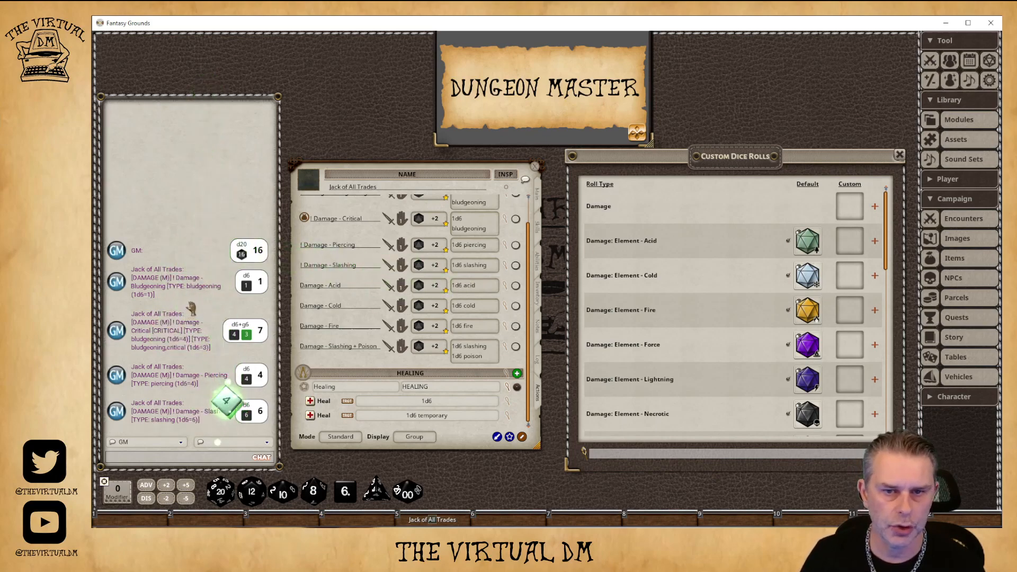
double_click(475, 306)
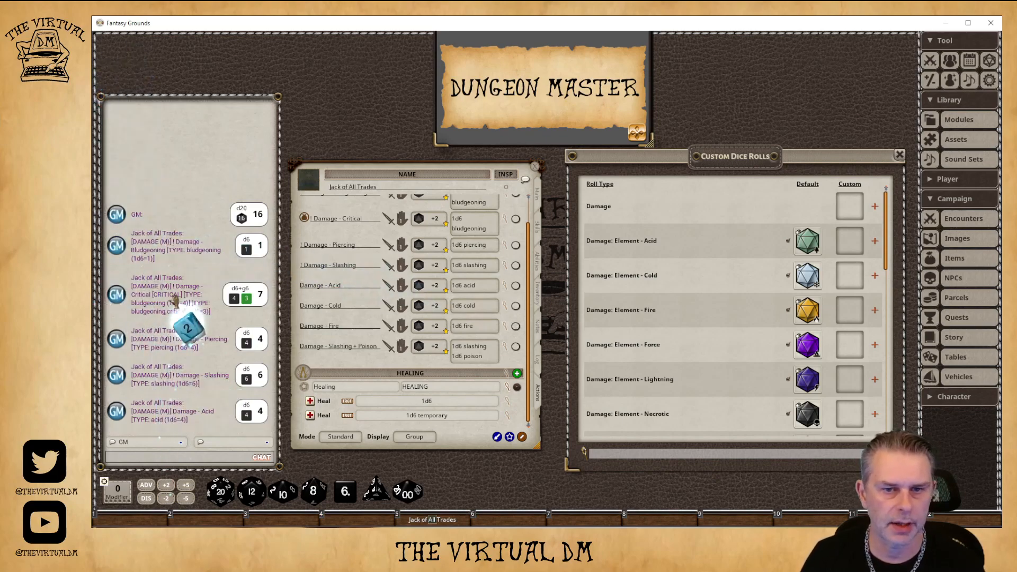
double_click(474, 327)
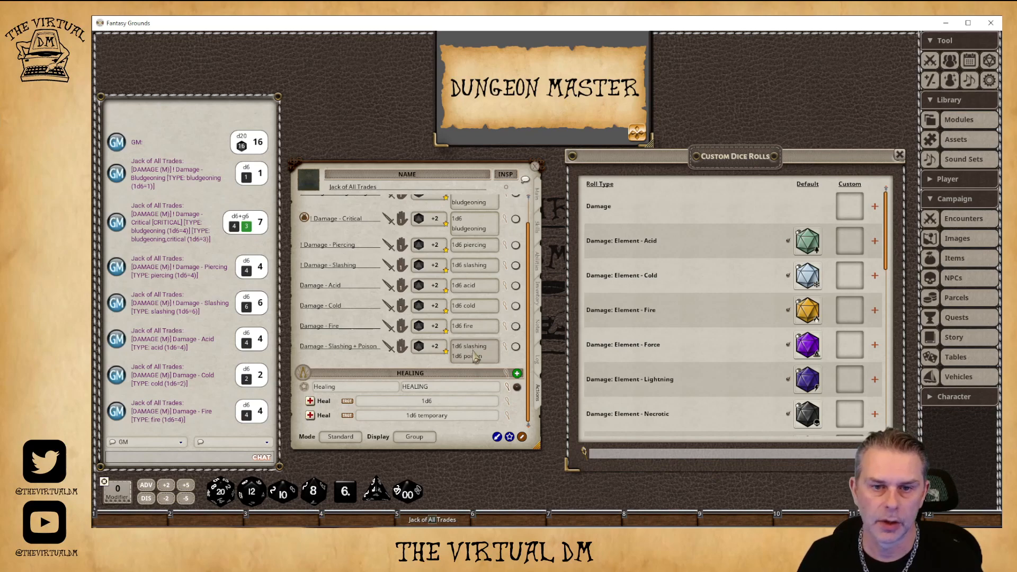
double_click(473, 354)
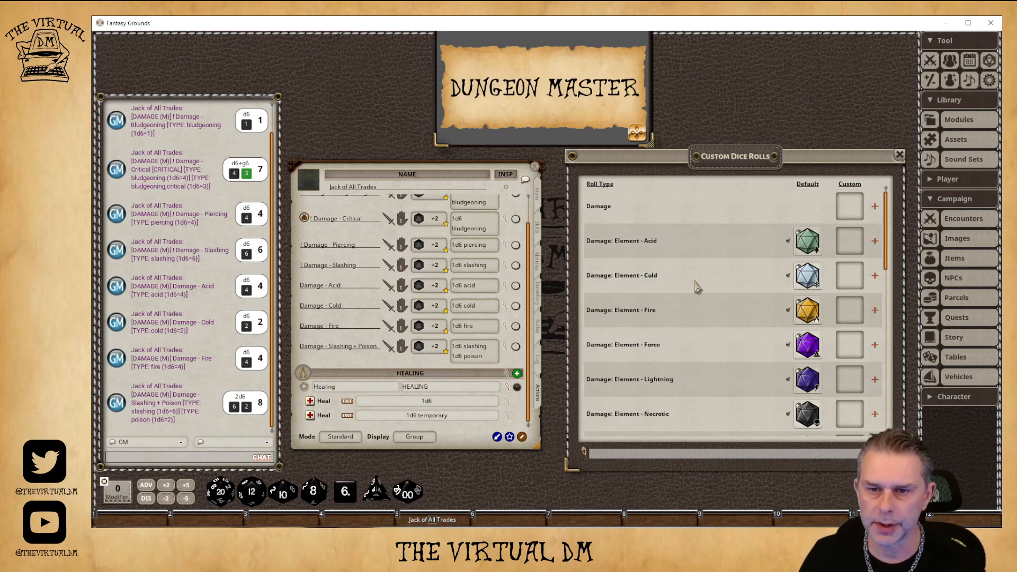
Step: Roll the character's 1d6 healing and 1d6 temporary healing to try the default healing dice skins
scroll(694, 302, down, 3)
scroll(694, 302, down, 9)
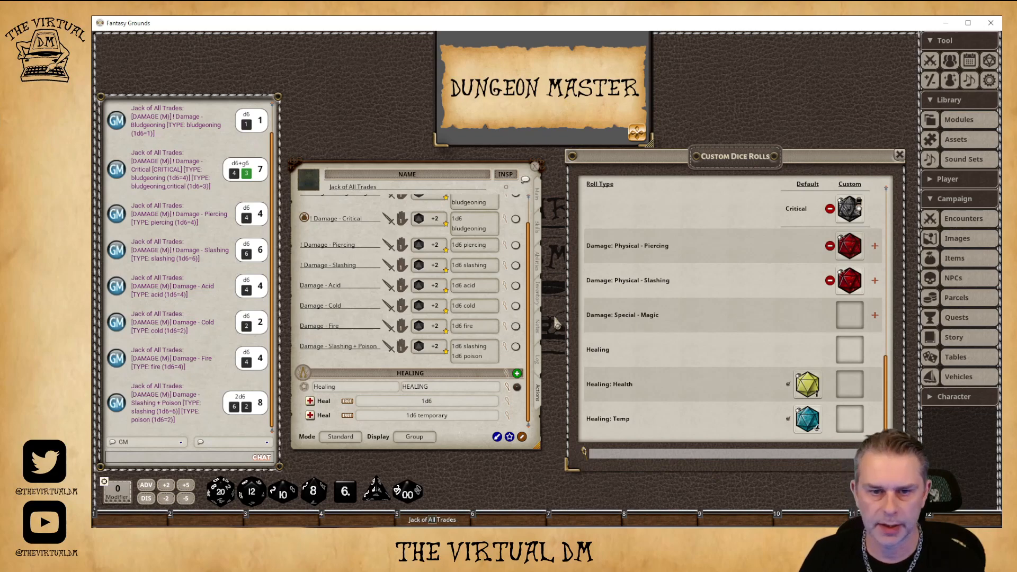
drag(427, 403, 194, 333)
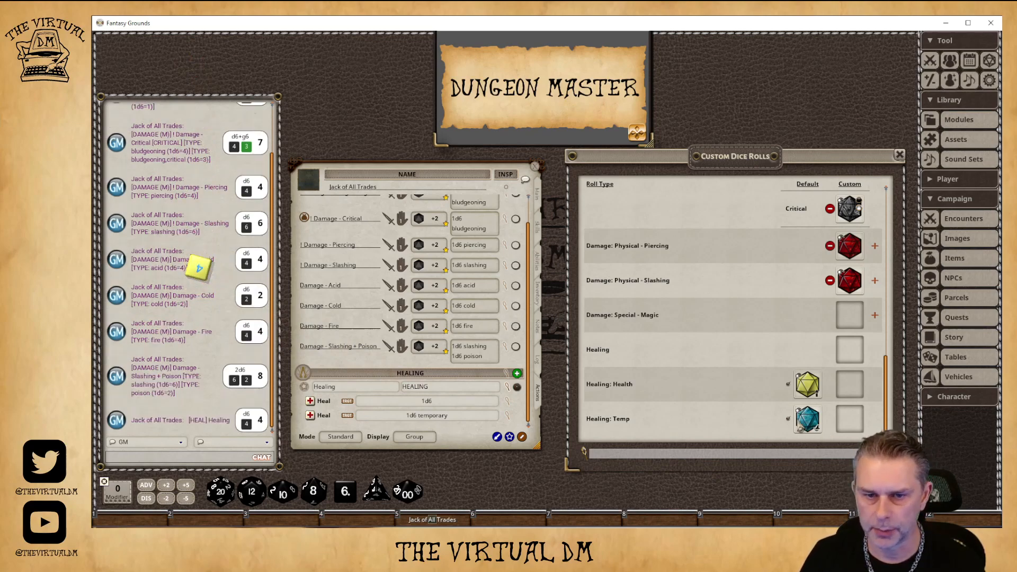
mouse_move(427, 415)
mouse_down()
mouse_move(374, 397)
mouse_move(185, 371)
mouse_up()
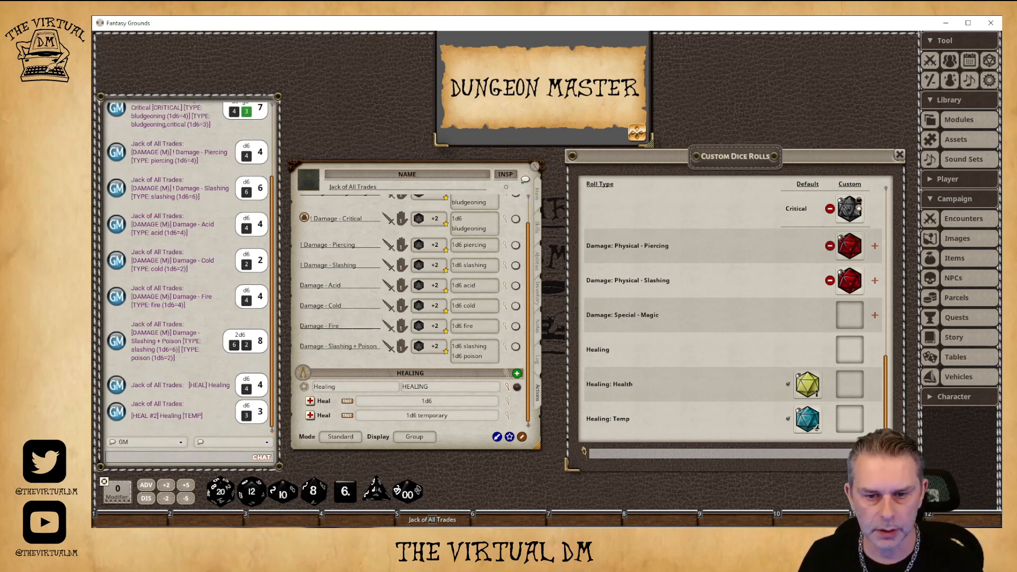
Step: Switch to the web browser and look through the All Things Dice wiki page from rolling dice to the color picker
mouse_move(512, 533)
click(511, 498)
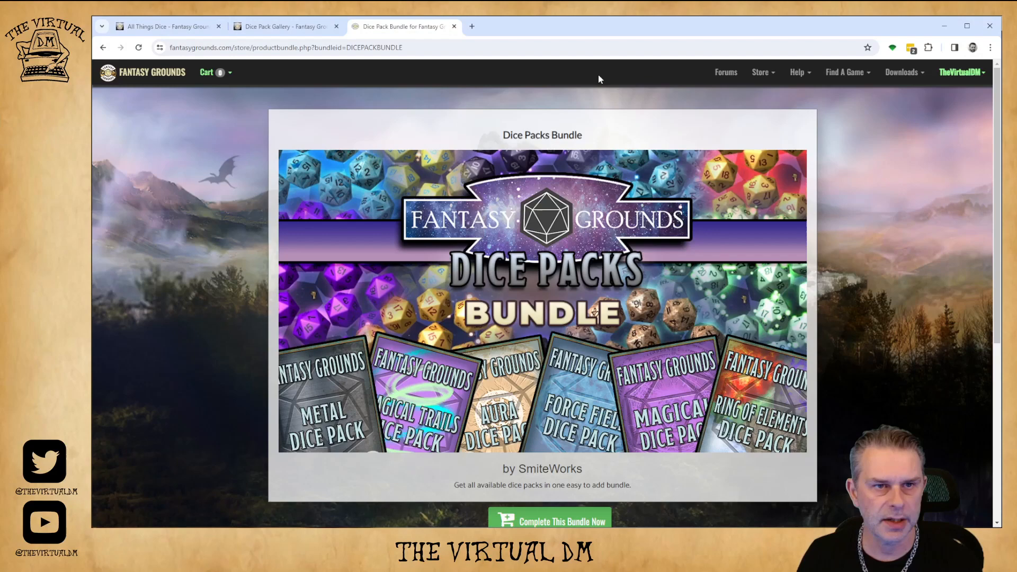
click(169, 27)
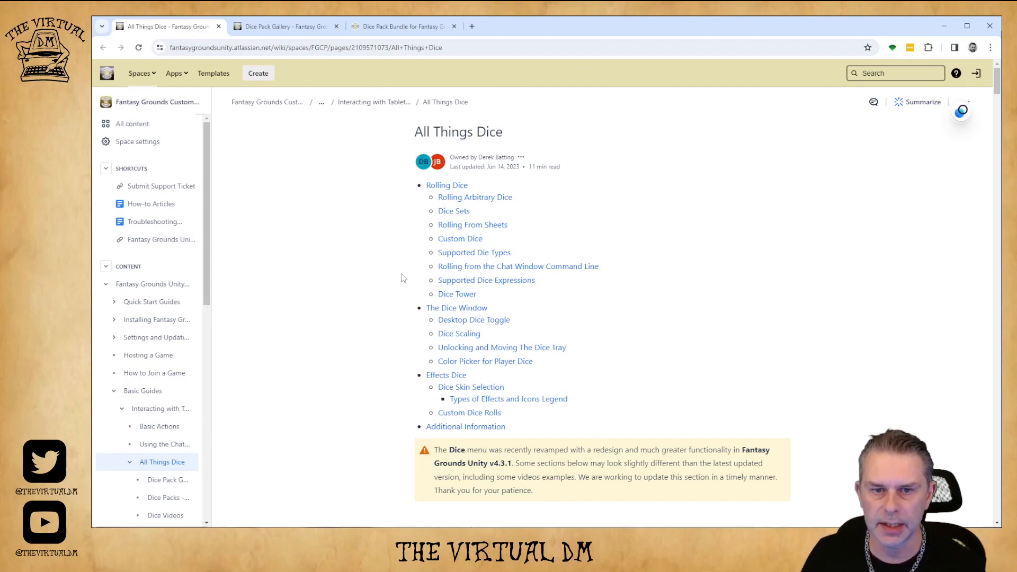
scroll(364, 265, down, 10)
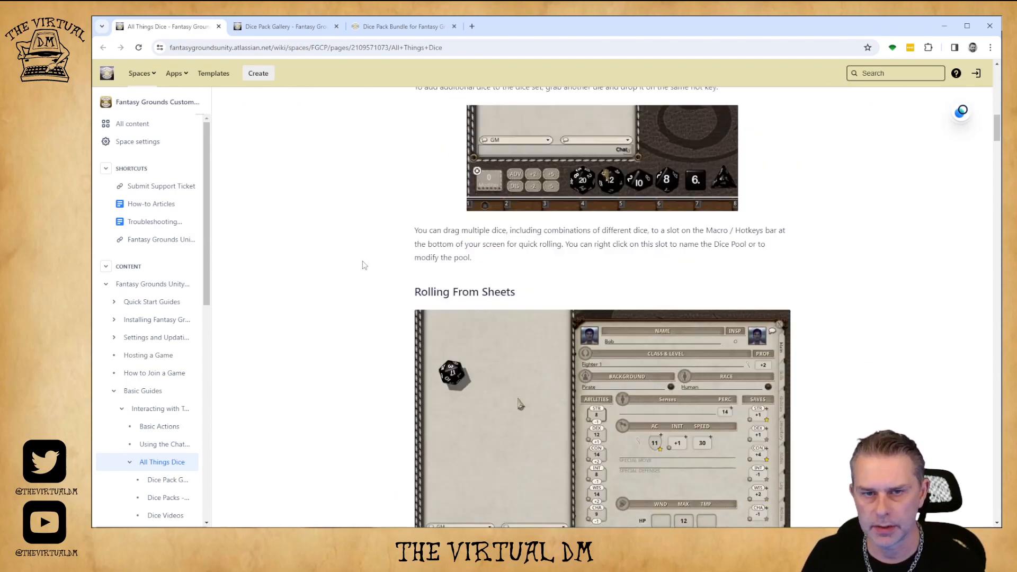
scroll(365, 265, down, 15)
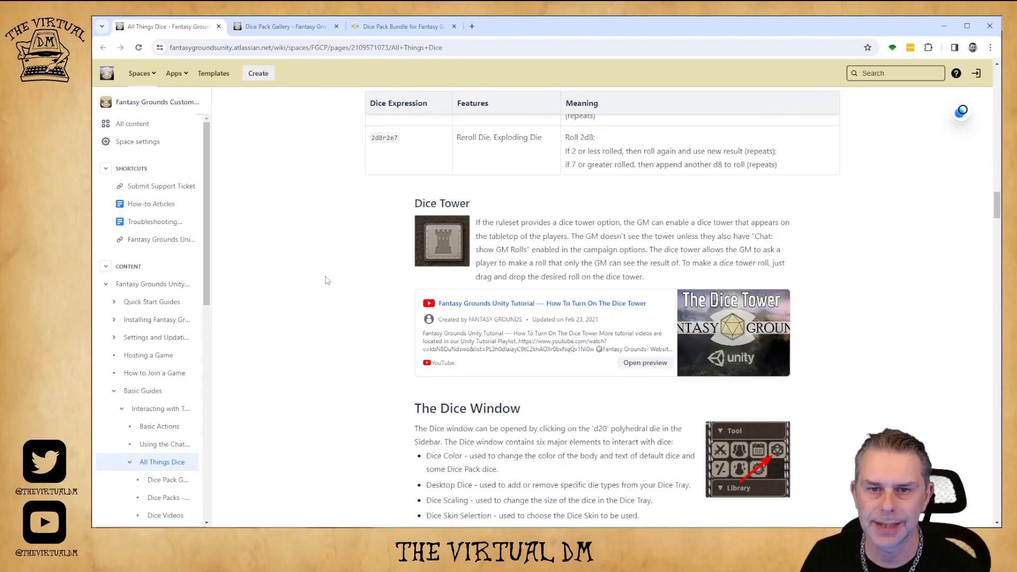
scroll(327, 281, down, 15)
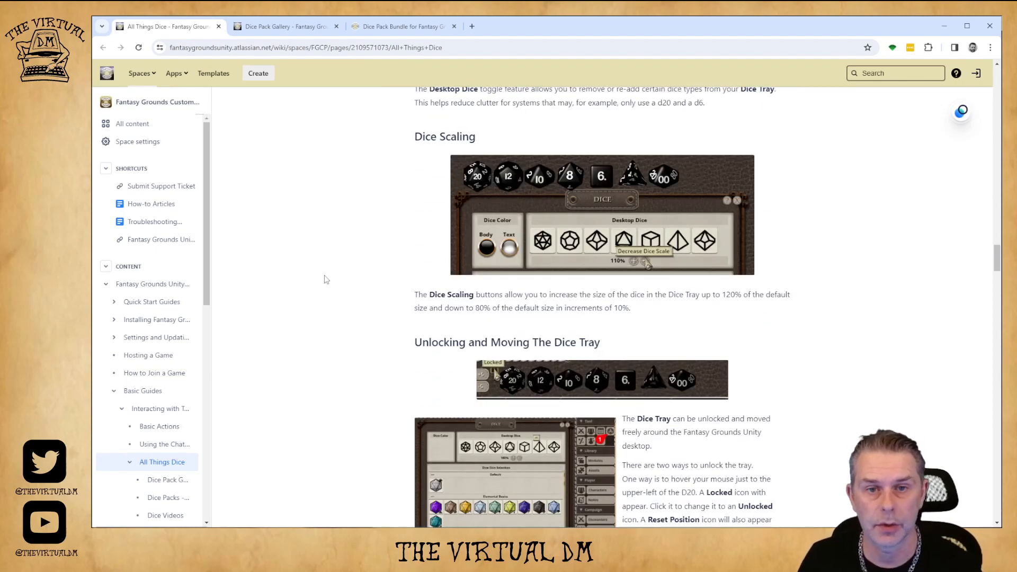
scroll(327, 275, down, 10)
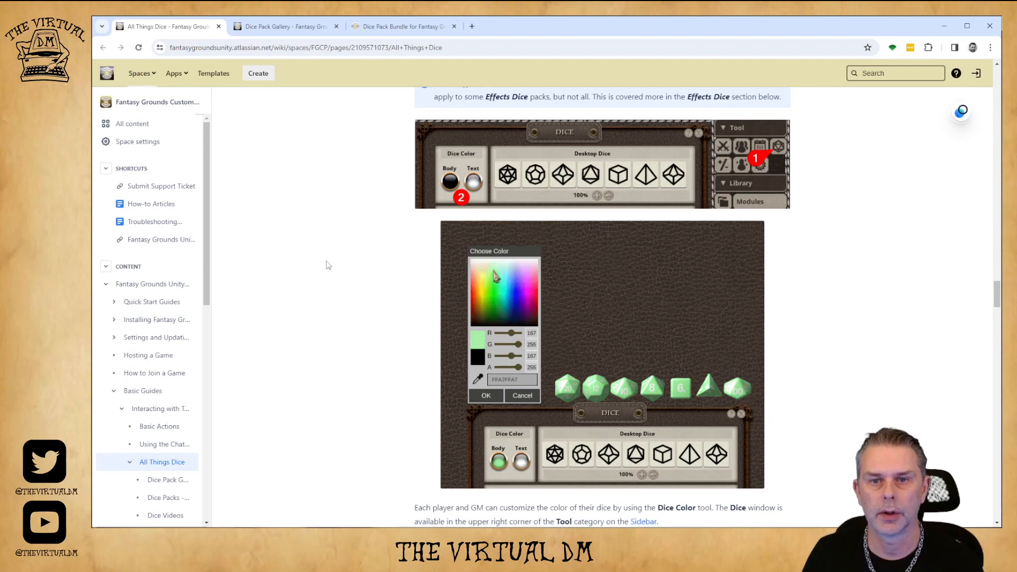
Step: Look through the Dice Pack Gallery wiki page from Elemental Basics to the Artificer Dice Pack
click(280, 30)
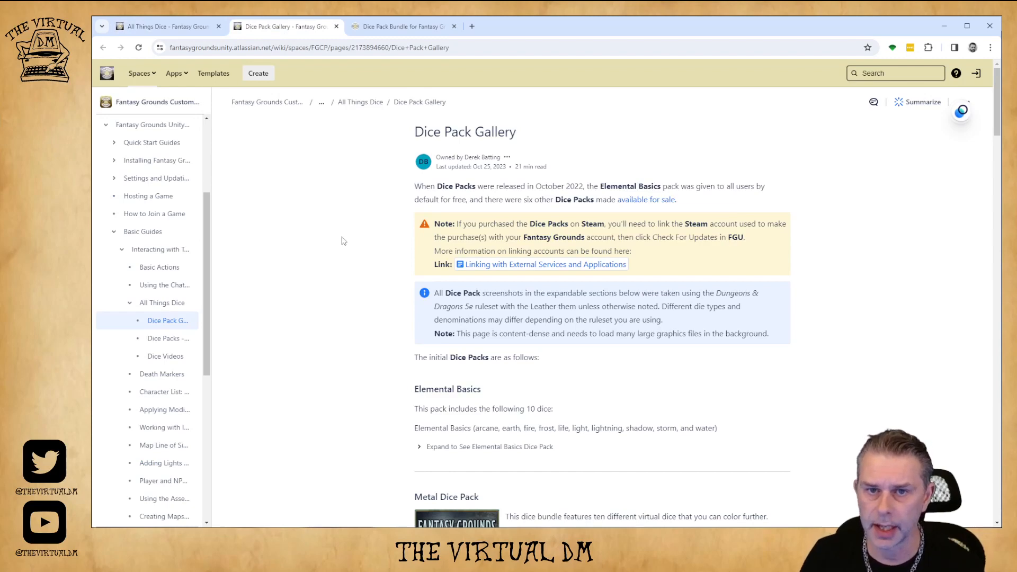
scroll(343, 241, down, 8)
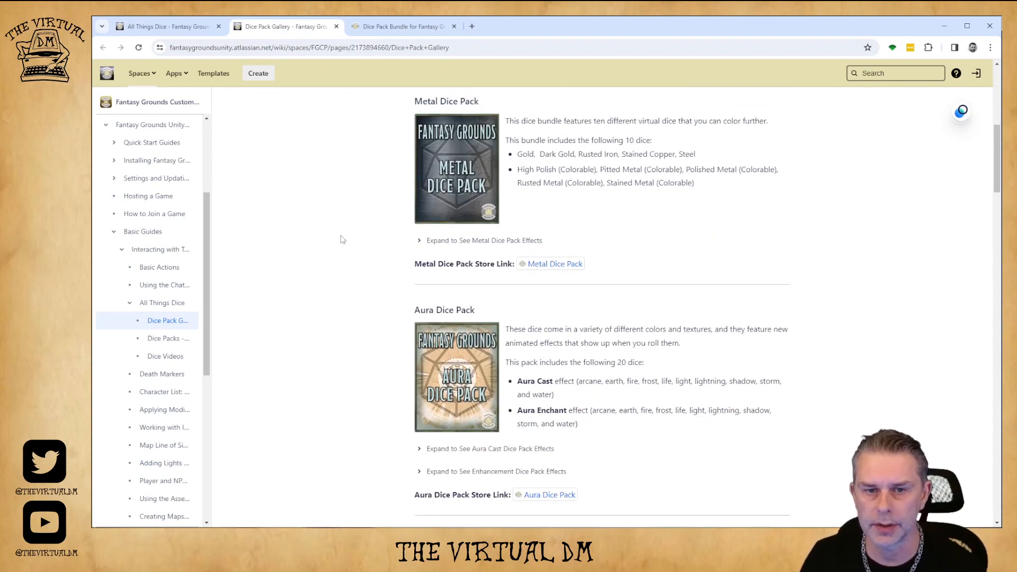
scroll(342, 239, down, 7)
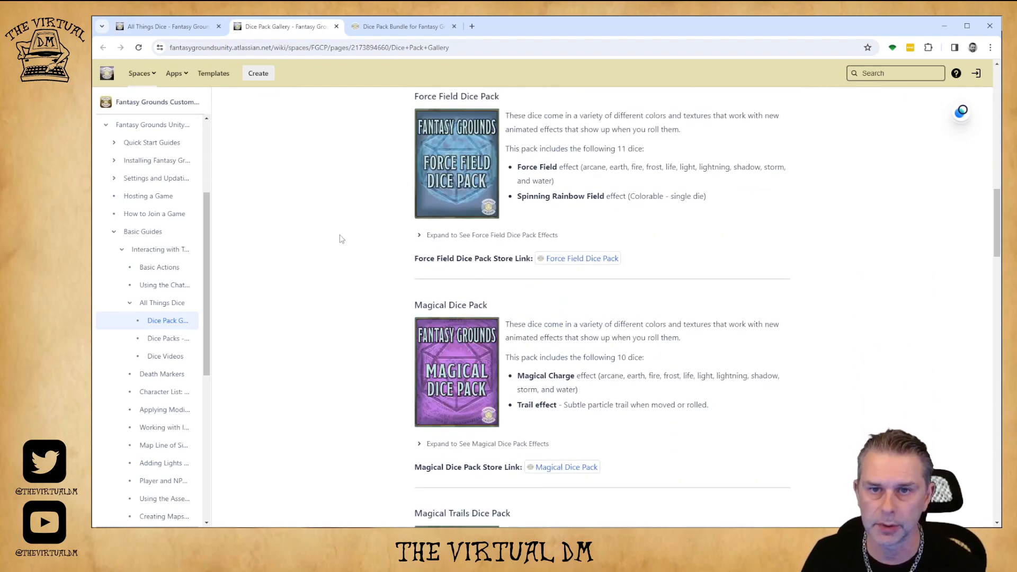
scroll(341, 240, down, 17)
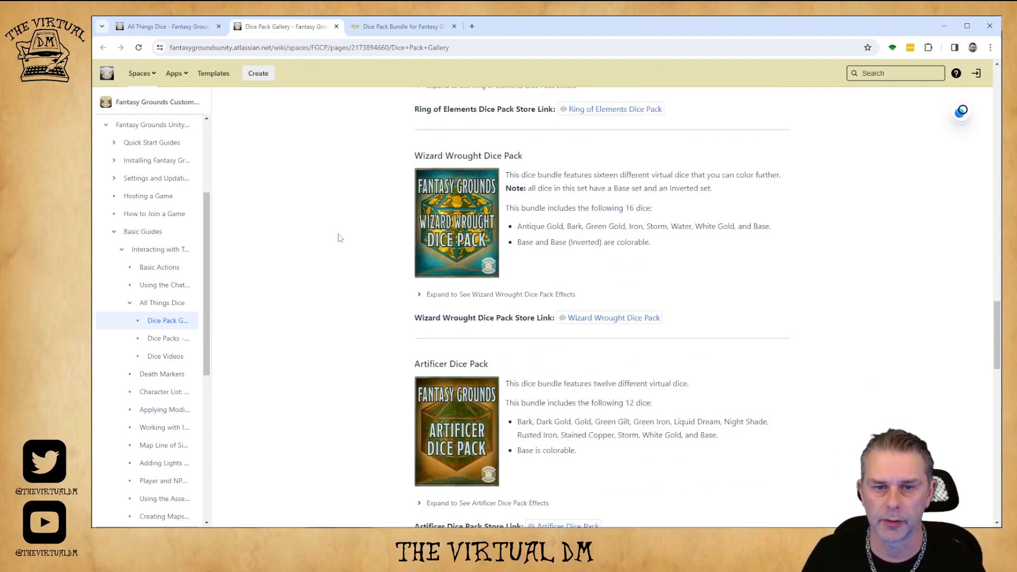
Step: Examine the individual dice packs and prices on the Dice Packs Bundle store page
click(395, 33)
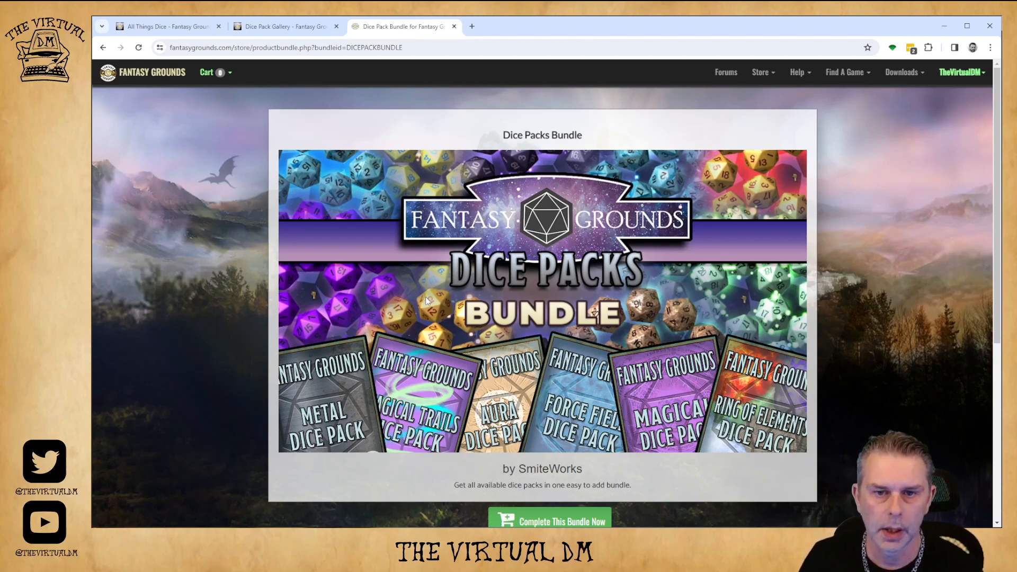
scroll(424, 304, down, 5)
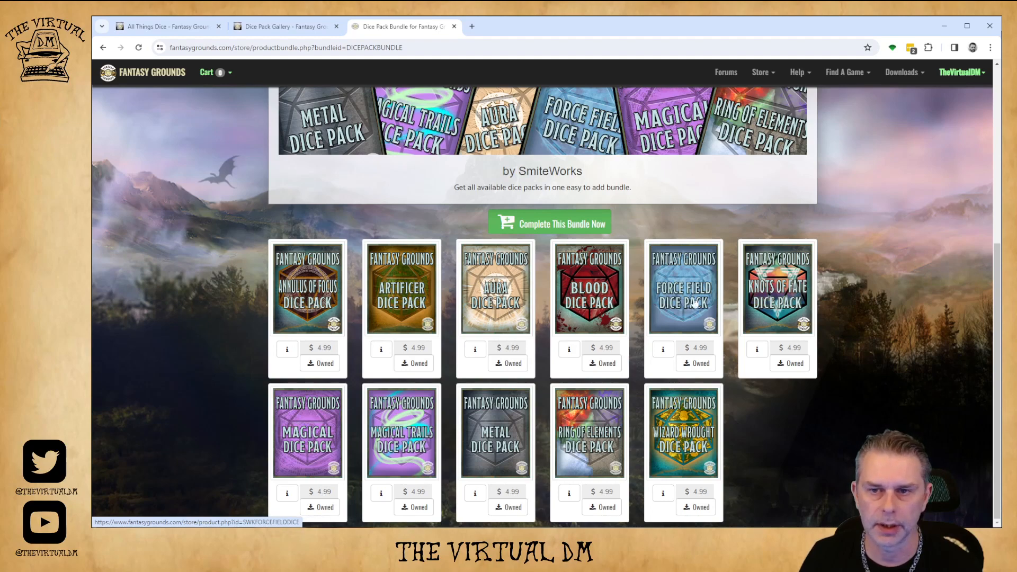
scroll(437, 333, up, 4)
scroll(437, 333, up, 1)
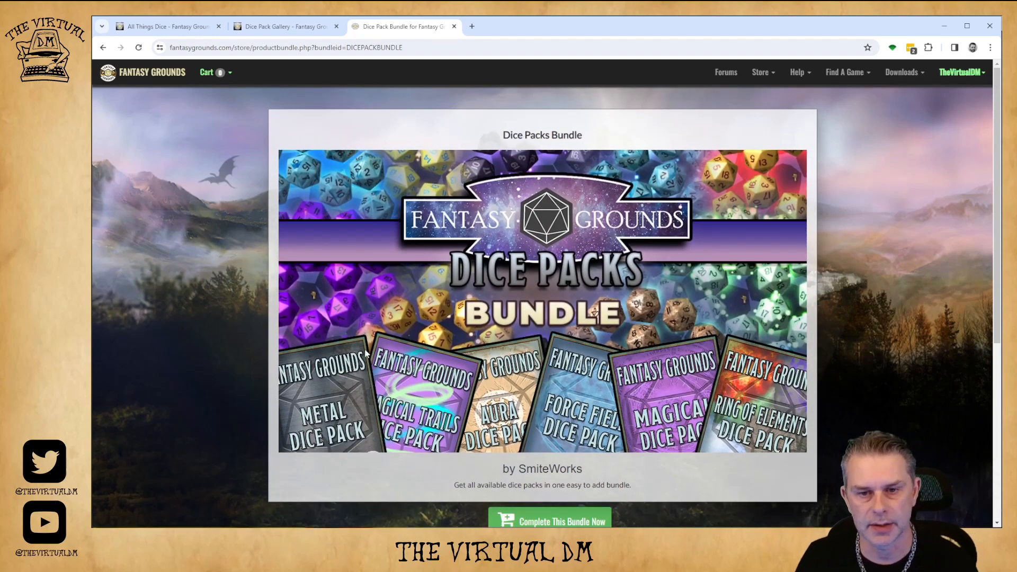
scroll(433, 321, down, 5)
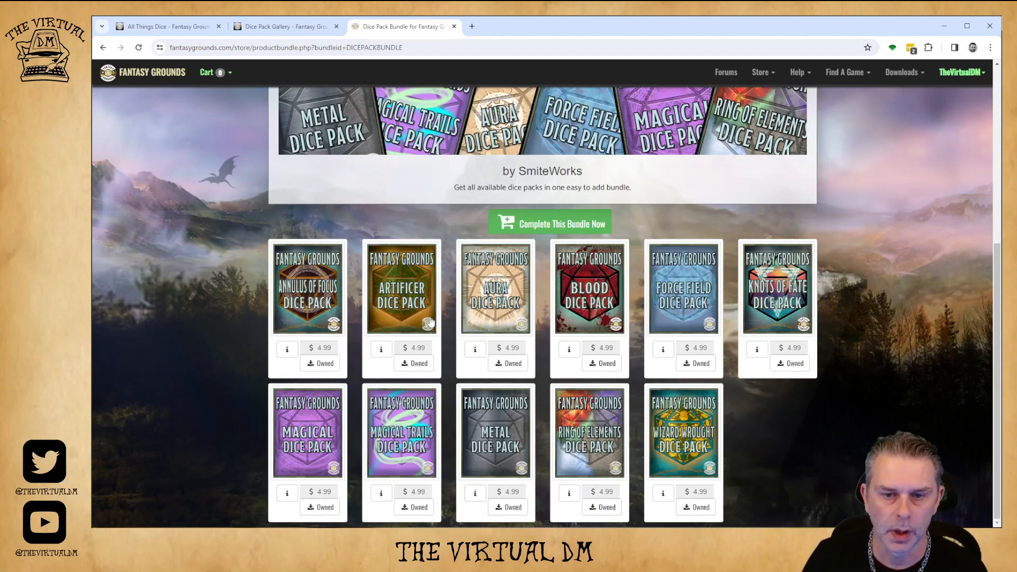